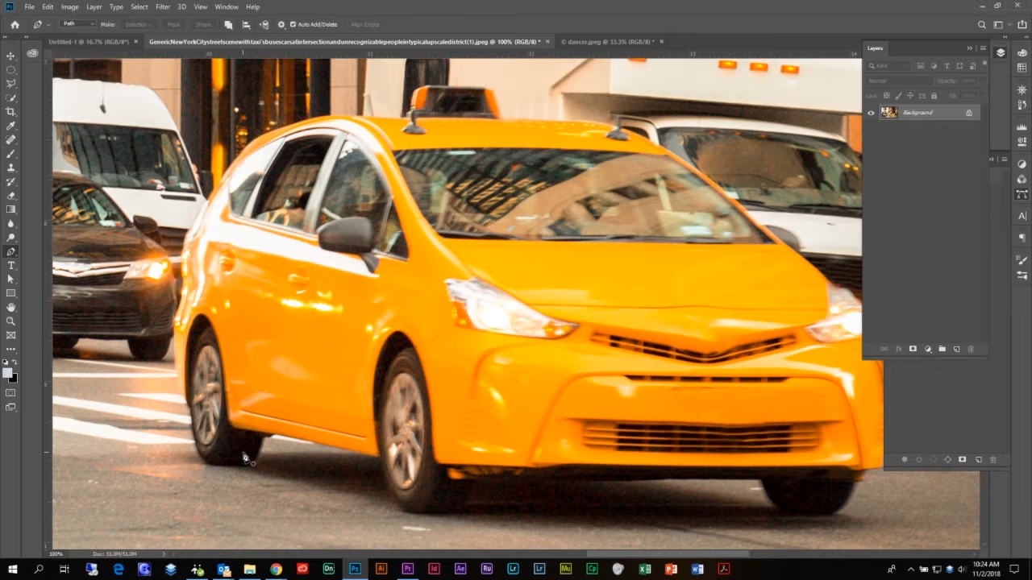
Trace a path with the Pen tool from the rear tire along the cab's lower body edge to the front wheel.
{"action": "key", "text": "ctrl+plus"}
{"action": "key", "text": "ctrl+plus"}
{"action": "left_click_drag", "start_coordinate": [244, 457], "coordinate": [555, 239]}
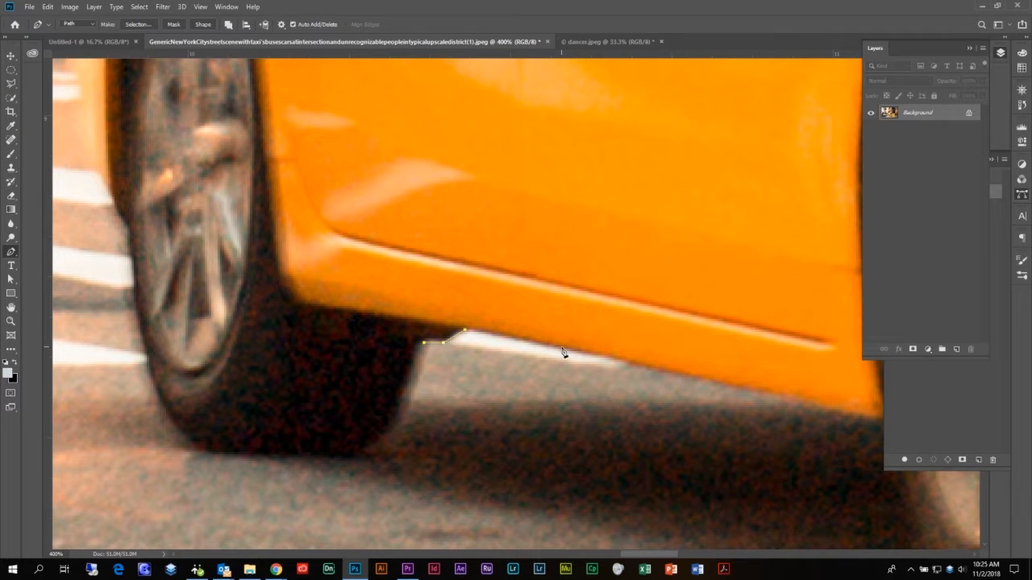
{"action": "left_click", "coordinate": [871, 420]}
Try thicker path display lines, going from 1 px up to 3 px in the path options.
{"action": "left_click", "coordinate": [281, 25]}
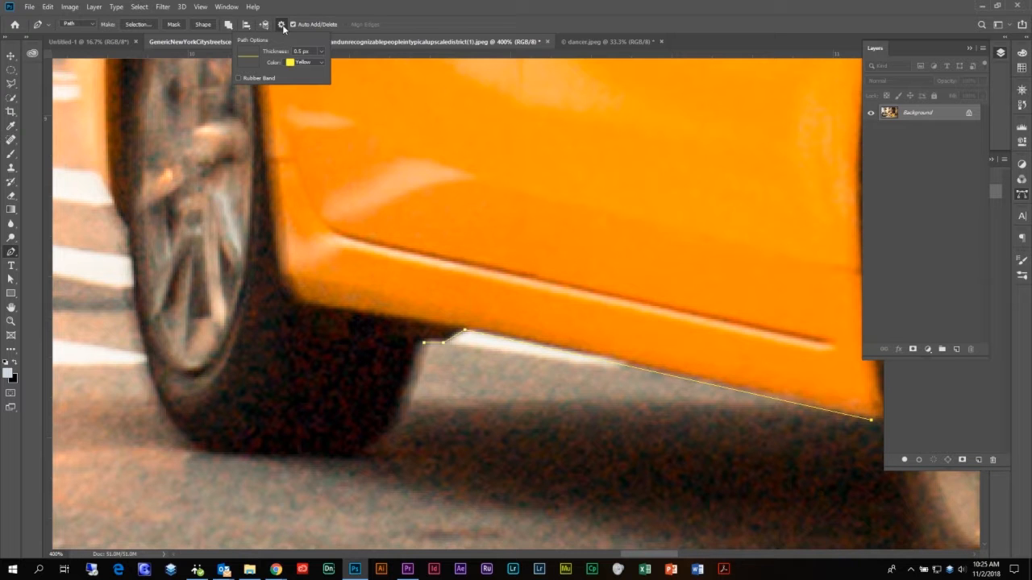
{"action": "left_click", "coordinate": [321, 52]}
{"action": "left_click", "coordinate": [311, 91]}
{"action": "left_click", "coordinate": [320, 55]}
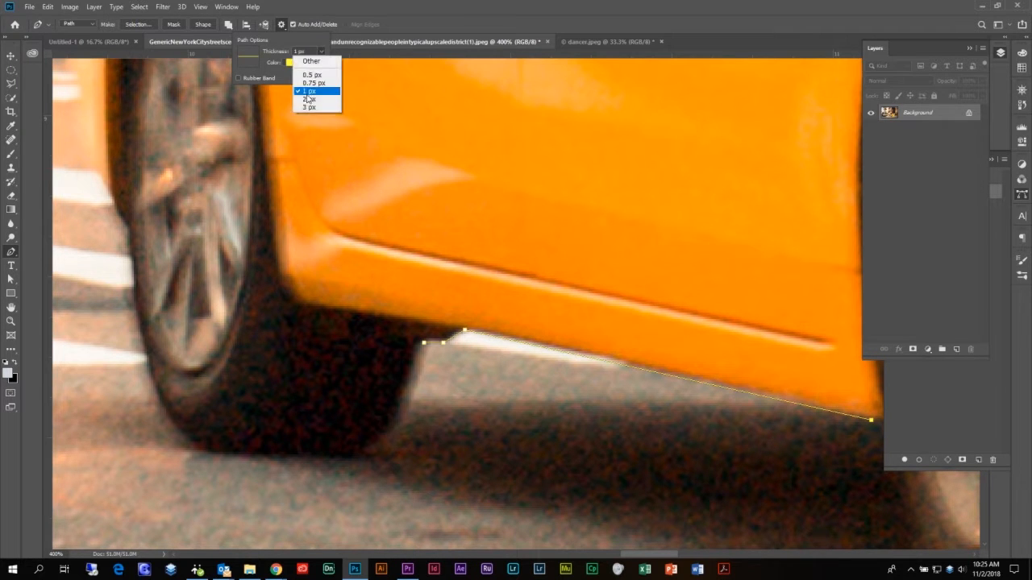
{"action": "left_click", "coordinate": [312, 98]}
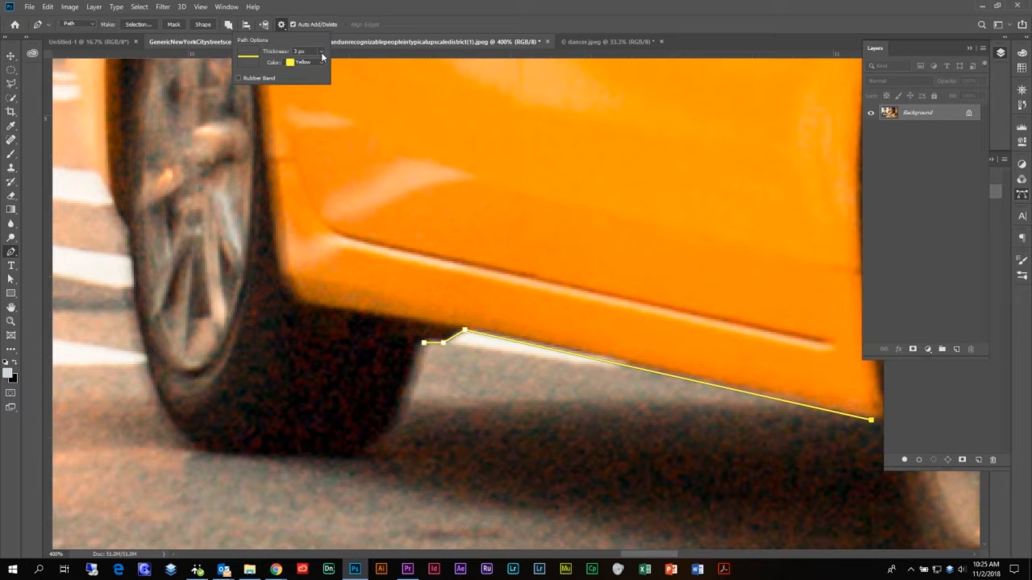
Try Medium Blue as the path display color, and restore yellow with a 0.5 px thickness.
{"action": "left_click", "coordinate": [321, 61]}
{"action": "left_click", "coordinate": [307, 107]}
{"action": "left_click", "coordinate": [319, 63]}
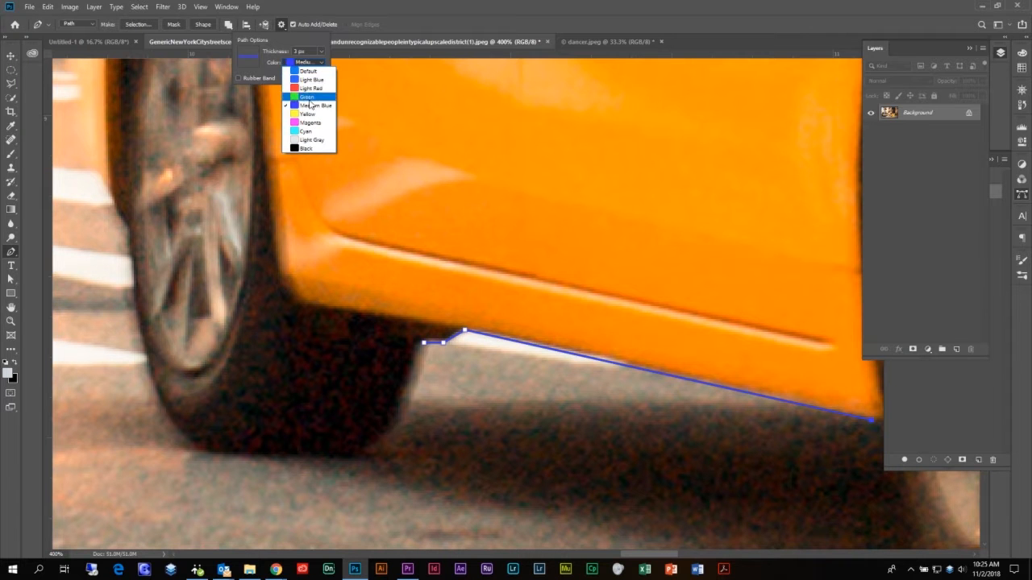
{"action": "left_click", "coordinate": [307, 115]}
{"action": "left_click", "coordinate": [321, 54]}
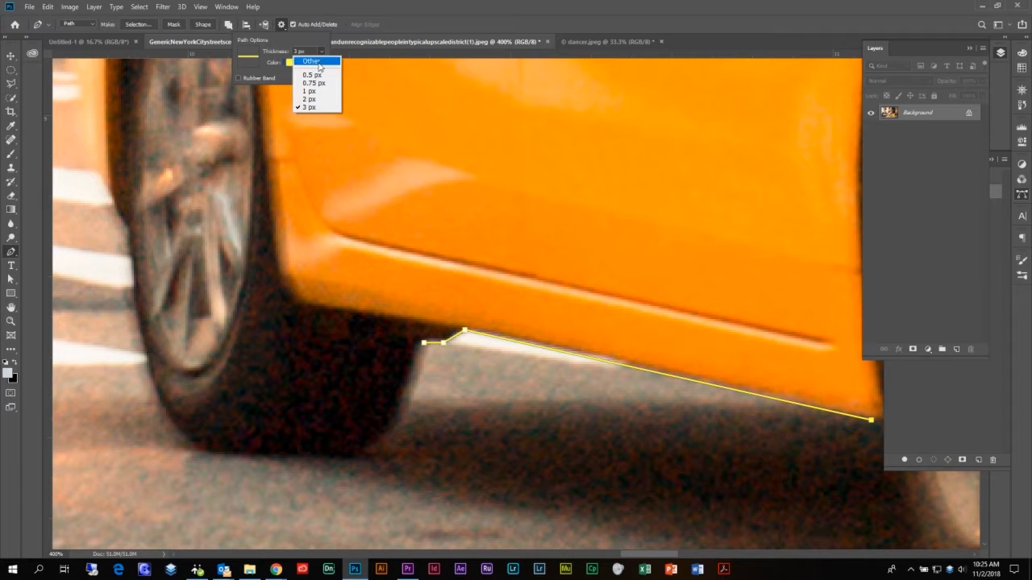
{"action": "left_click", "coordinate": [313, 76]}
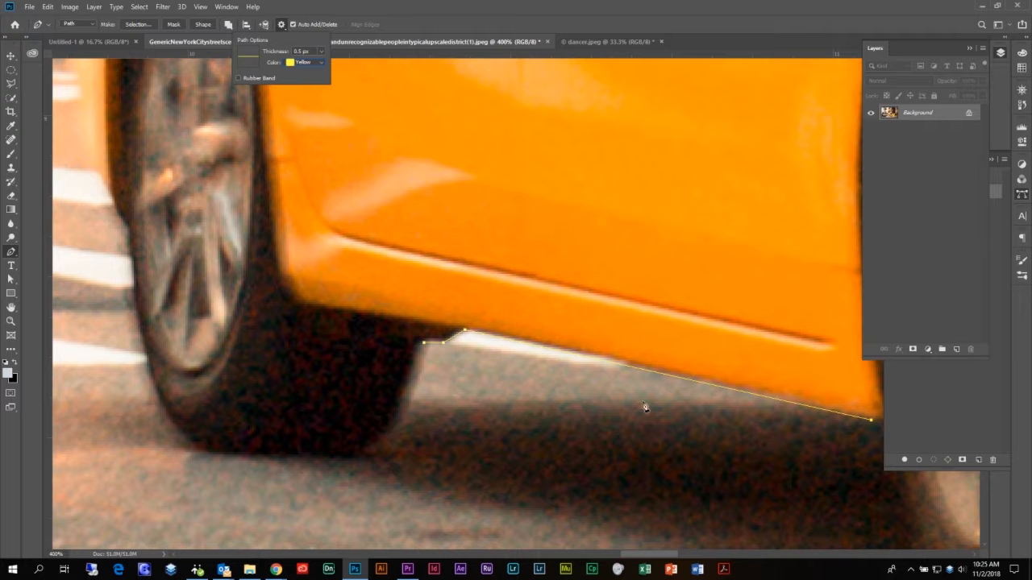
Continue the path onto the near front wheel and curve it down the tire's edge to a smooth point at its base.
{"action": "left_click_drag", "start_coordinate": [820, 428], "coordinate": [314, 232]}
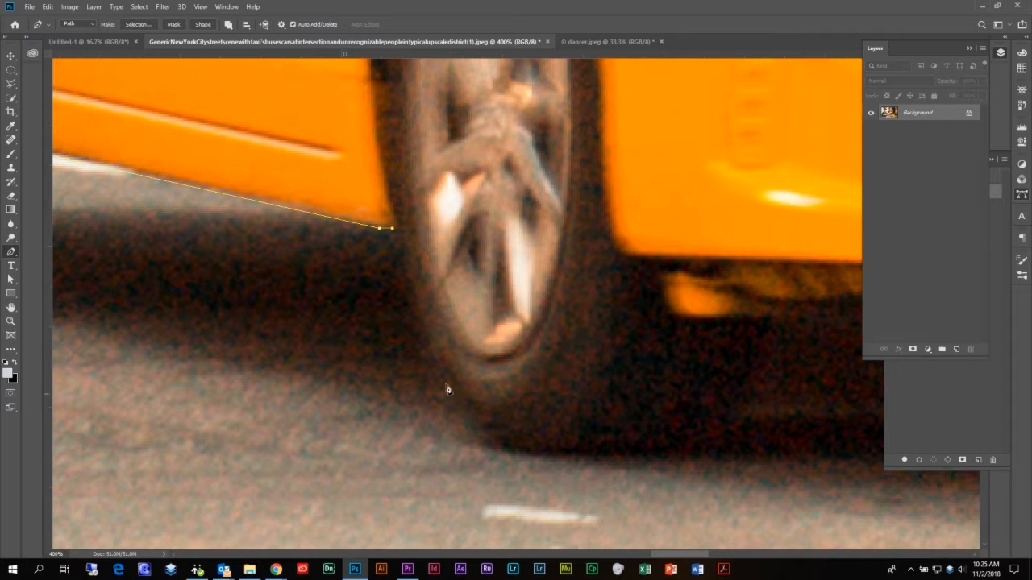
{"action": "left_click", "coordinate": [508, 450]}
{"action": "left_click_drag", "start_coordinate": [509, 455], "coordinate": [597, 460]}
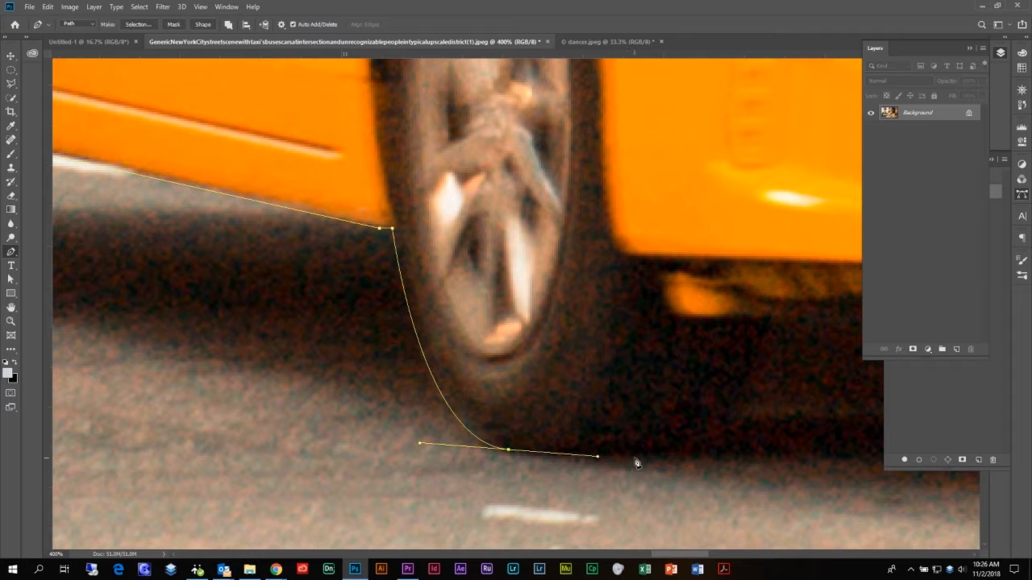
{"action": "left_click", "coordinate": [717, 443]}
{"action": "key", "text": "ctrl+z"}
{"action": "left_click_drag", "start_coordinate": [690, 419], "coordinate": [784, 343]}
{"action": "key", "text": "ctrl+z"}
Extend the path under and up the near front tire, and along the bumper's underside to the far front tire.
{"action": "left_click", "coordinate": [703, 446]}
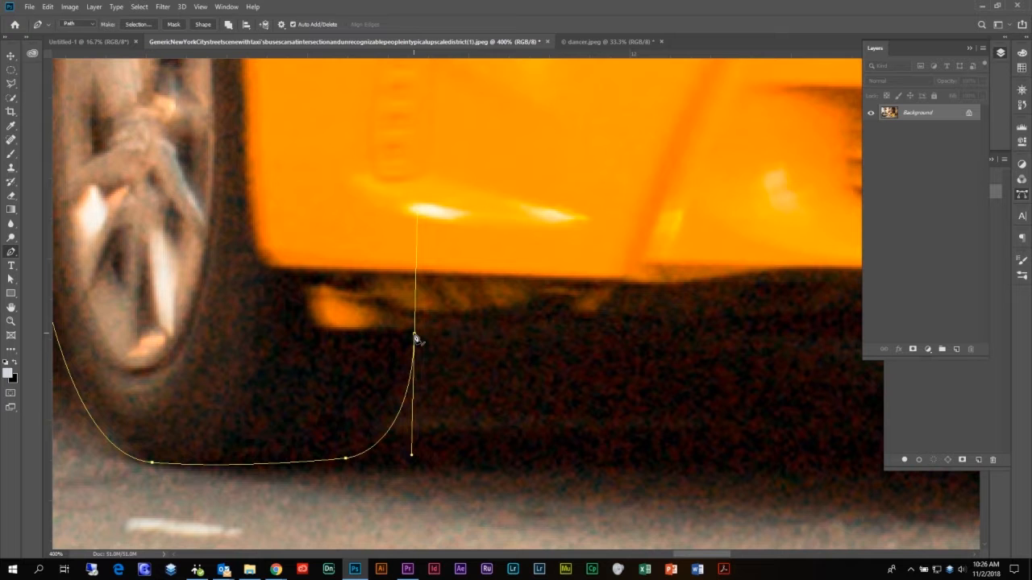
{"action": "left_click", "coordinate": [415, 335], "text": "alt"}
{"action": "left_click", "coordinate": [743, 329]}
{"action": "left_click_drag", "start_coordinate": [790, 362], "coordinate": [215, 337]}
{"action": "left_click", "coordinate": [754, 306]}
{"action": "left_click_drag", "start_coordinate": [755, 306], "coordinate": [417, 325]}
{"action": "left_click", "coordinate": [469, 296]}
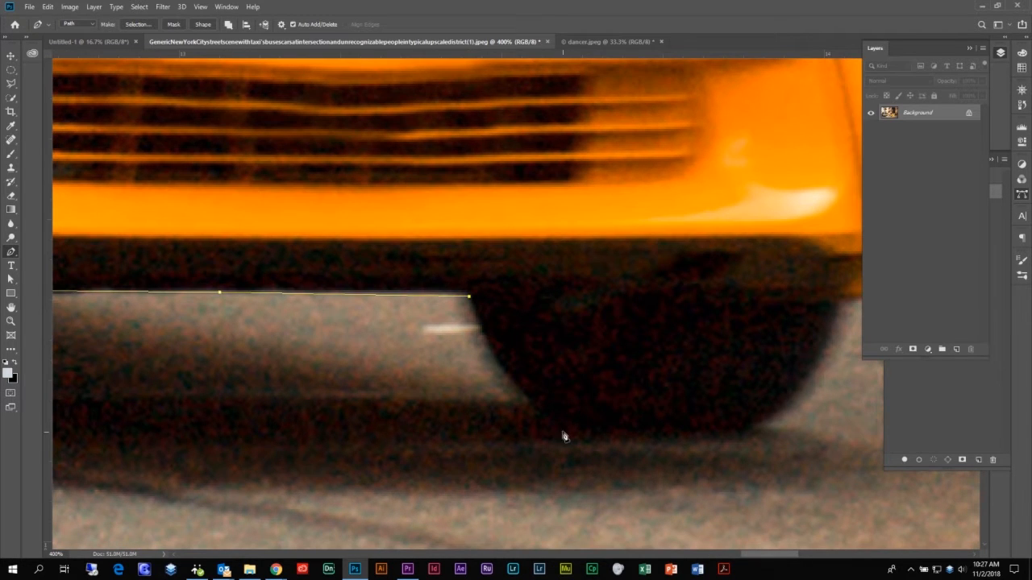
Curve the path around the far front tire up to the bumper, ending in a corner point.
{"action": "left_click_drag", "start_coordinate": [653, 440], "coordinate": [820, 423]}
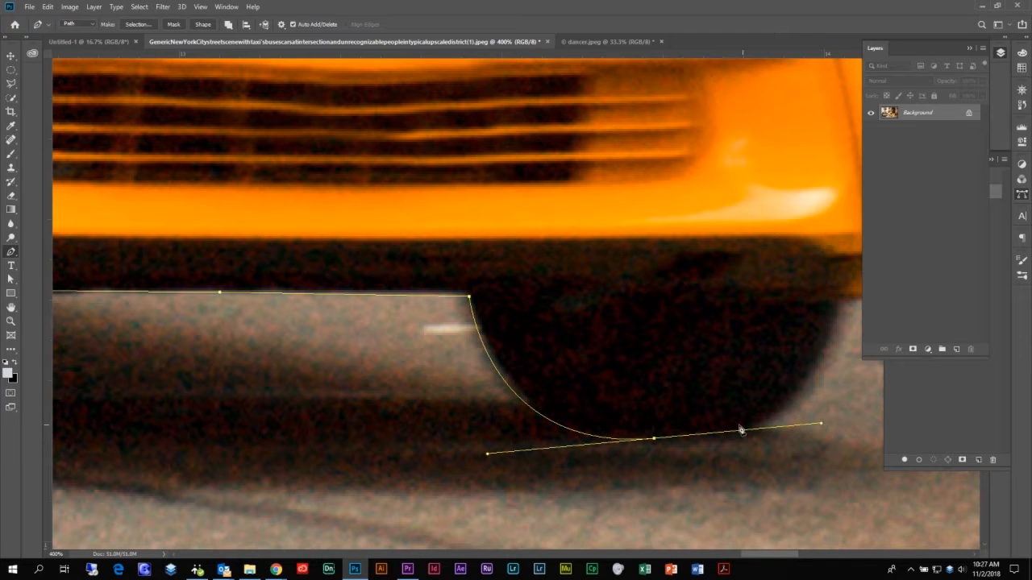
{"action": "left_click", "coordinate": [654, 440]}
{"action": "left_click_drag", "start_coordinate": [794, 399], "coordinate": [823, 345]}
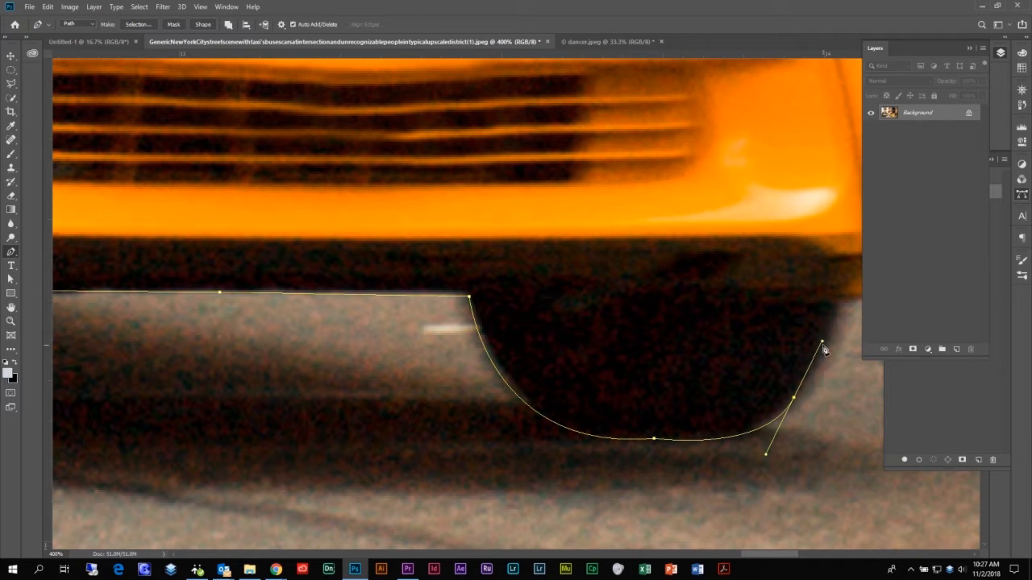
{"action": "key", "text": "ctrl+z"}
{"action": "left_click_drag", "start_coordinate": [799, 392], "coordinate": [460, 430]}
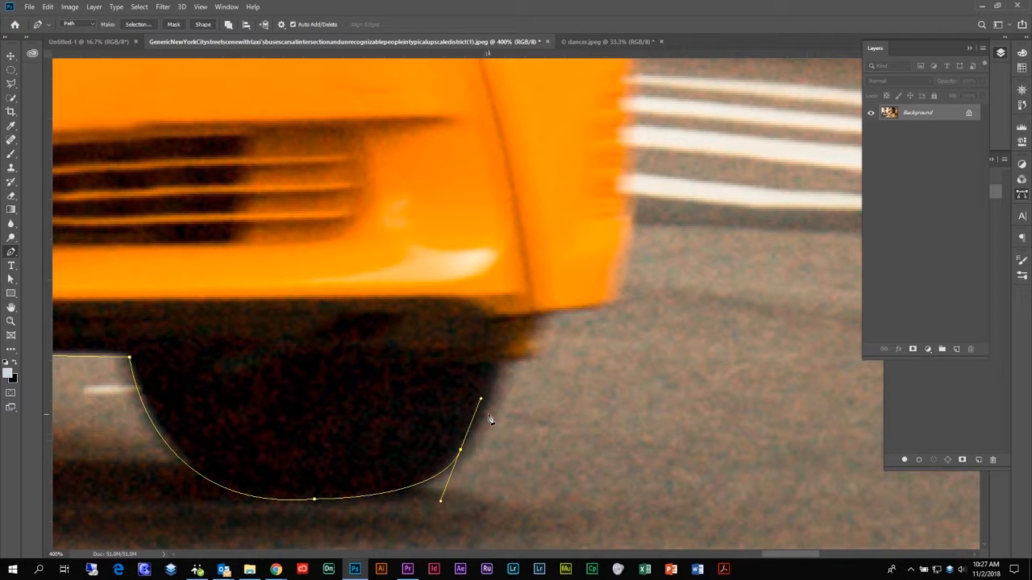
{"action": "left_click_drag", "start_coordinate": [503, 367], "coordinate": [504, 352]}
{"action": "key", "text": "ctrl+z"}
{"action": "left_click_drag", "start_coordinate": [501, 364], "coordinate": [538, 356]}
{"action": "left_click", "coordinate": [503, 366], "text": "alt"}
{"action": "left_click", "coordinate": [512, 364]}
{"action": "left_click", "coordinate": [521, 361]}
{"action": "left_click", "coordinate": [527, 359]}
{"action": "left_click", "coordinate": [531, 359]}
{"action": "left_click", "coordinate": [536, 351]}
{"action": "left_click", "coordinate": [540, 343]}
{"action": "left_click", "coordinate": [544, 332]}
{"action": "left_click", "coordinate": [549, 315]}
{"action": "key", "text": "ctrl+z"}
{"action": "key", "text": "ctrl+z"}
{"action": "key", "text": "ctrl+z"}
Trace the bumper's lower corner with straight segments and continue the path up the cab's outer front edge.
{"action": "left_click", "coordinate": [538, 358]}
{"action": "left_click", "coordinate": [550, 314]}
{"action": "left_click", "coordinate": [615, 304]}
{"action": "scroll", "coordinate": [633, 254], "scroll_direction": "up", "scroll_amount": 2}
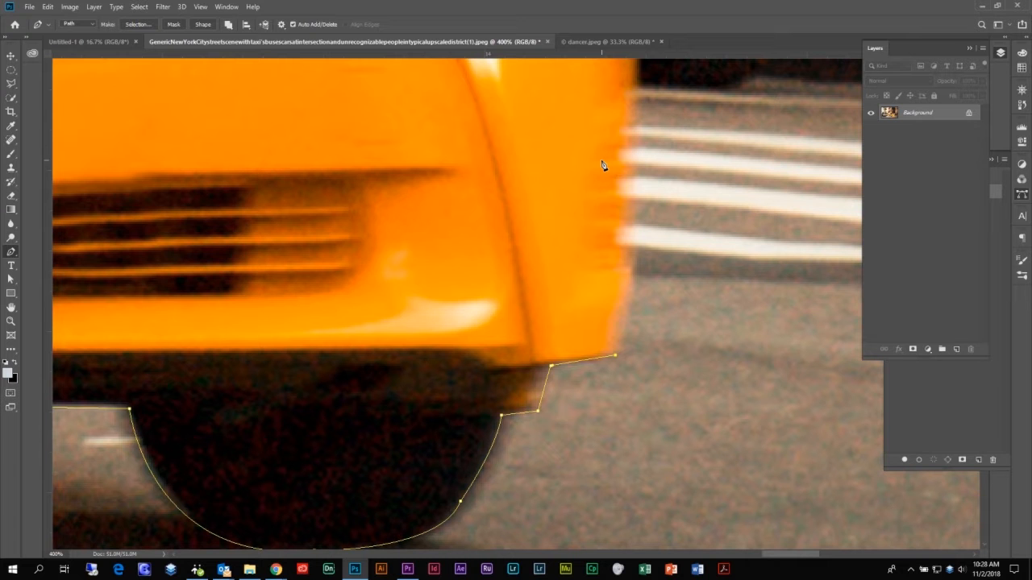
{"action": "scroll", "coordinate": [629, 293], "scroll_direction": "up", "scroll_amount": 5}
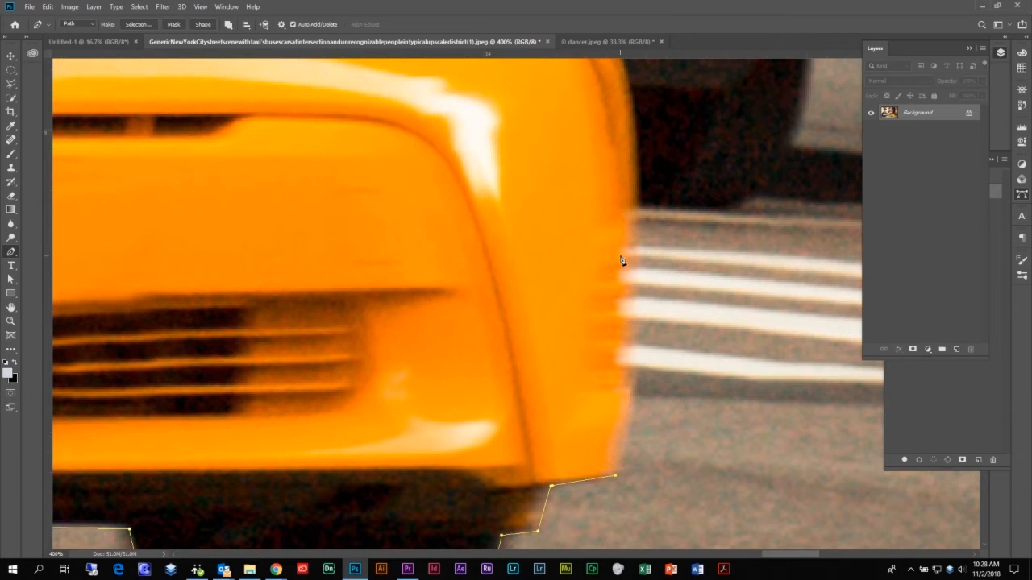
{"action": "left_click", "coordinate": [628, 223]}
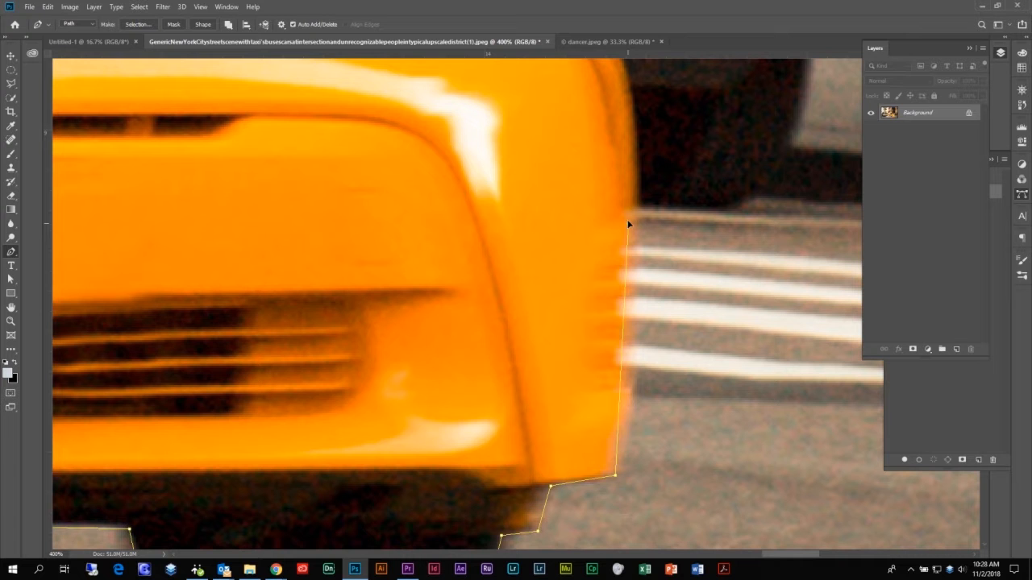
{"action": "left_click", "coordinate": [631, 176]}
Curve the path around the front fender and up along the outer edge of the far headlight.
{"action": "scroll", "coordinate": [633, 181], "scroll_direction": "up", "scroll_amount": 3}
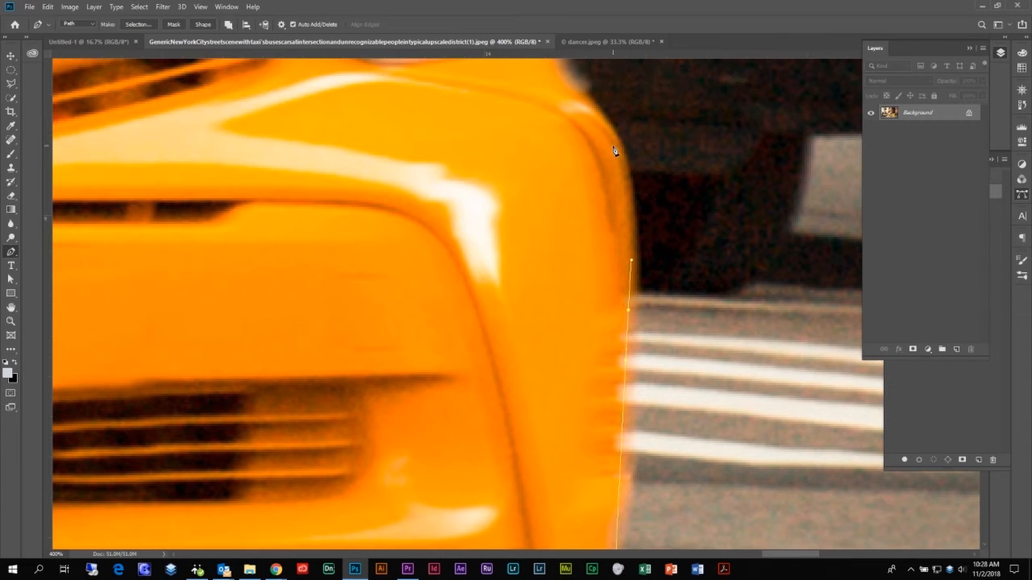
{"action": "scroll", "coordinate": [634, 321], "scroll_direction": "down", "scroll_amount": 2}
{"action": "scroll", "coordinate": [634, 211], "scroll_direction": "up", "scroll_amount": 2}
{"action": "scroll", "coordinate": [622, 194], "scroll_direction": "up", "scroll_amount": 2}
{"action": "left_click_drag", "start_coordinate": [603, 147], "coordinate": [561, 112]}
{"action": "scroll", "coordinate": [561, 112], "scroll_direction": "up", "scroll_amount": 3}
{"action": "left_click_drag", "start_coordinate": [548, 157], "coordinate": [562, 133]}
{"action": "scroll", "coordinate": [550, 146], "scroll_direction": "up", "scroll_amount": 2}
{"action": "scroll", "coordinate": [562, 133], "scroll_direction": "up", "scroll_amount": 2}
{"action": "left_click", "coordinate": [498, 100]}
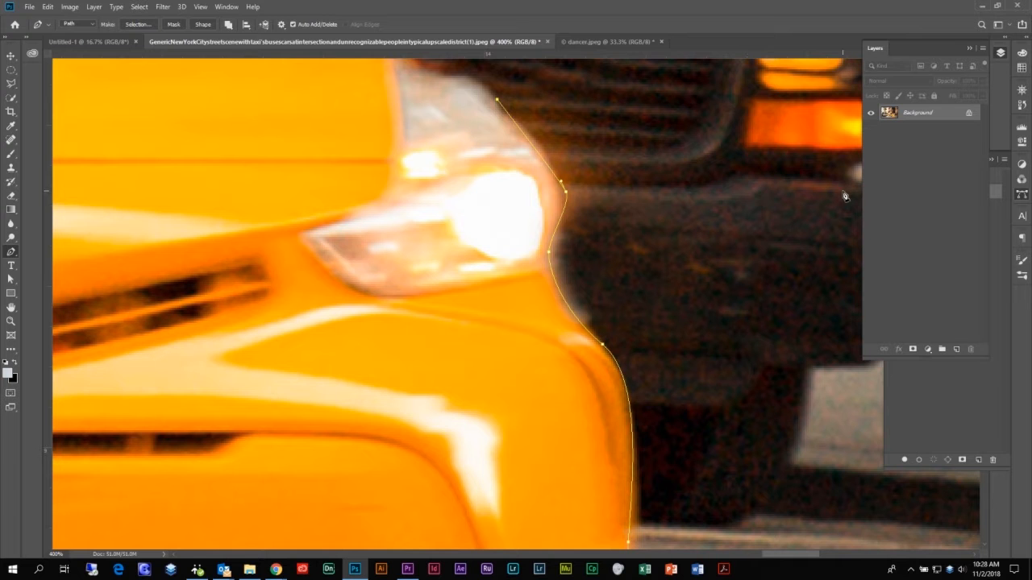
Display the saved Yellow Cab path and the unfinished Work Path in turn to compare them.
{"action": "left_click", "coordinate": [929, 219]}
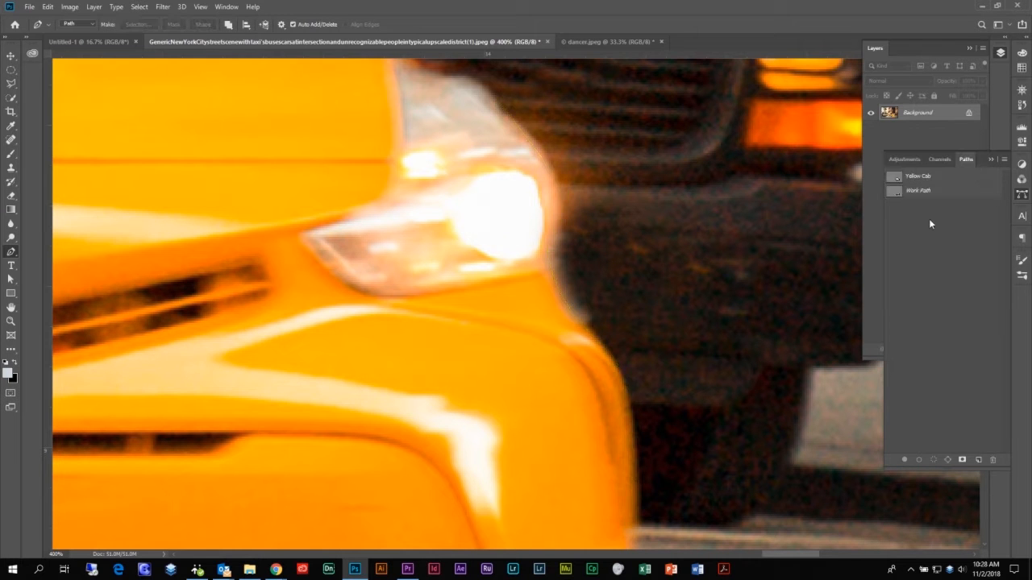
{"action": "left_click", "coordinate": [957, 181]}
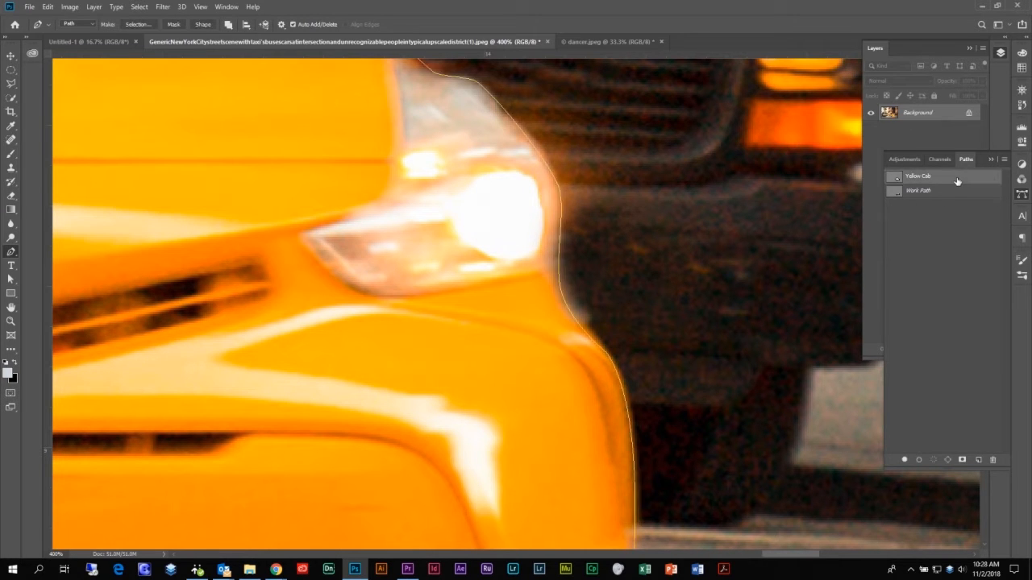
{"action": "left_click", "coordinate": [948, 197]}
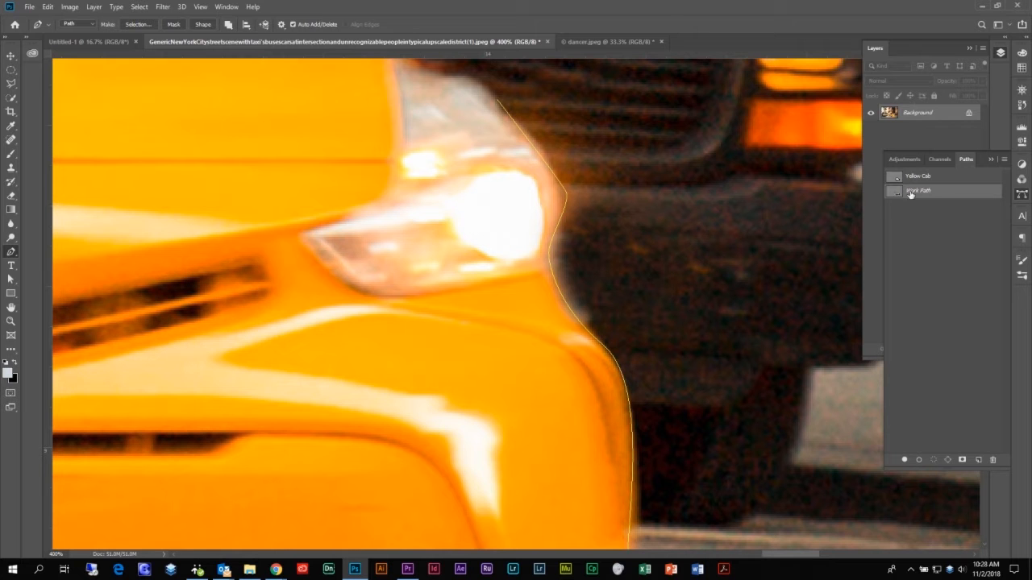
Bring up the Work Path's save prompt, dismiss it, and select the finished Yellow Cab path.
{"action": "double_click", "coordinate": [942, 193]}
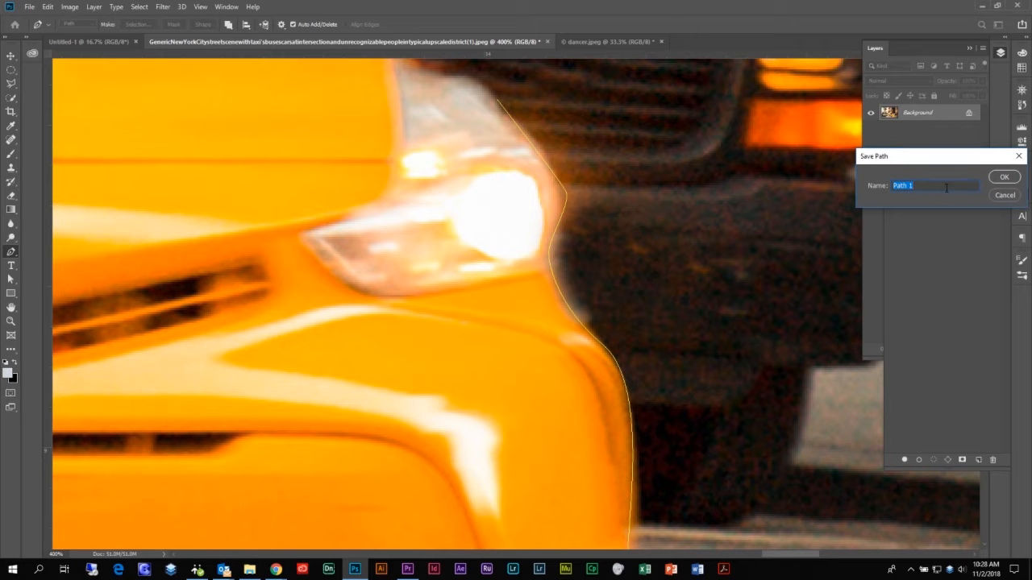
{"action": "type", "text": "Yellow Cab"}
{"action": "left_click", "coordinate": [1006, 178]}
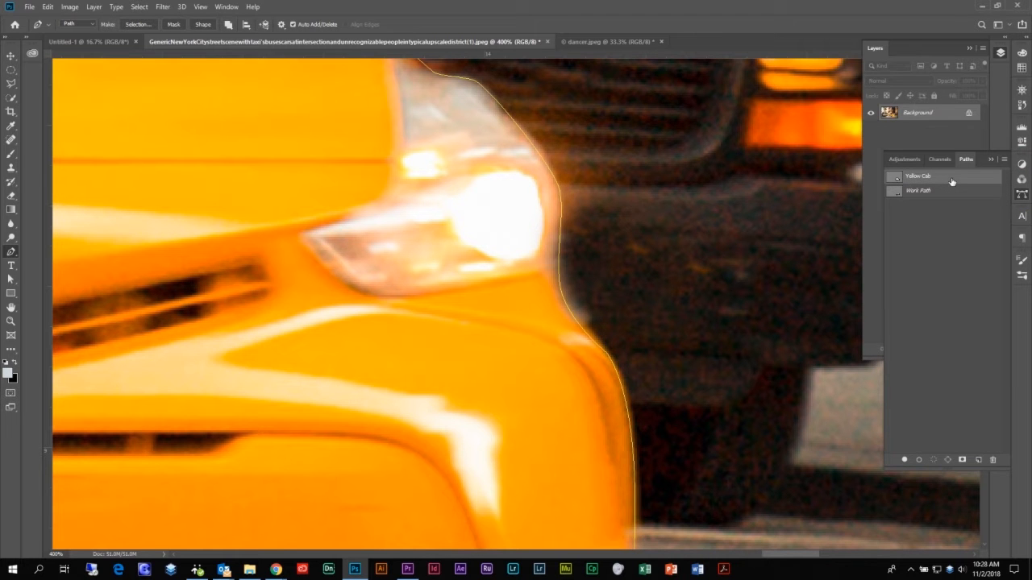
Examine the Yellow Cab path around the whole car and along the roof near the taxi sign and antennas.
{"action": "key", "text": "ctrl+minus"}
{"action": "key", "text": "ctrl+minus"}
{"action": "key", "text": "ctrl+minus"}
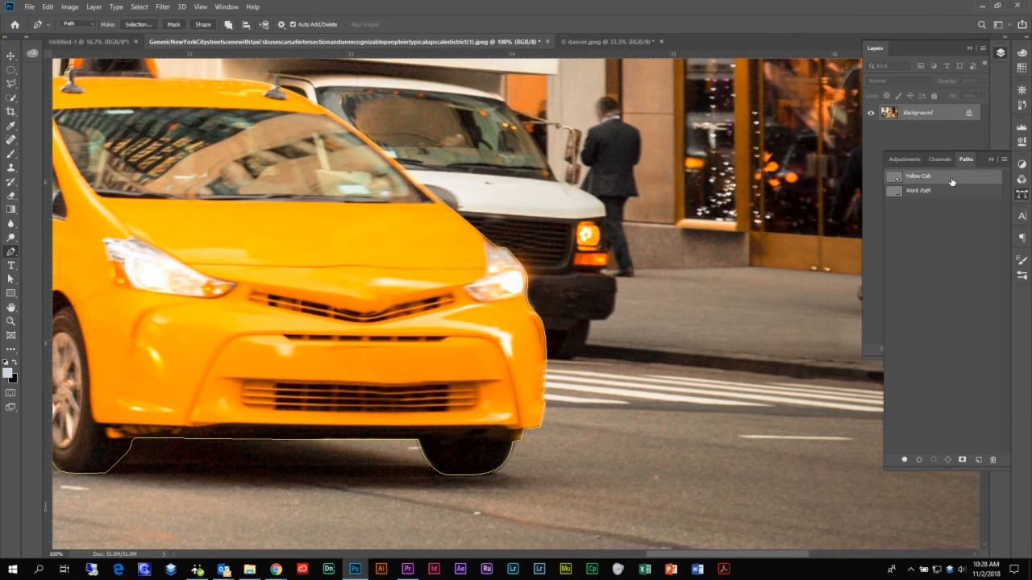
{"action": "left_click_drag", "start_coordinate": [242, 229], "coordinate": [545, 261]}
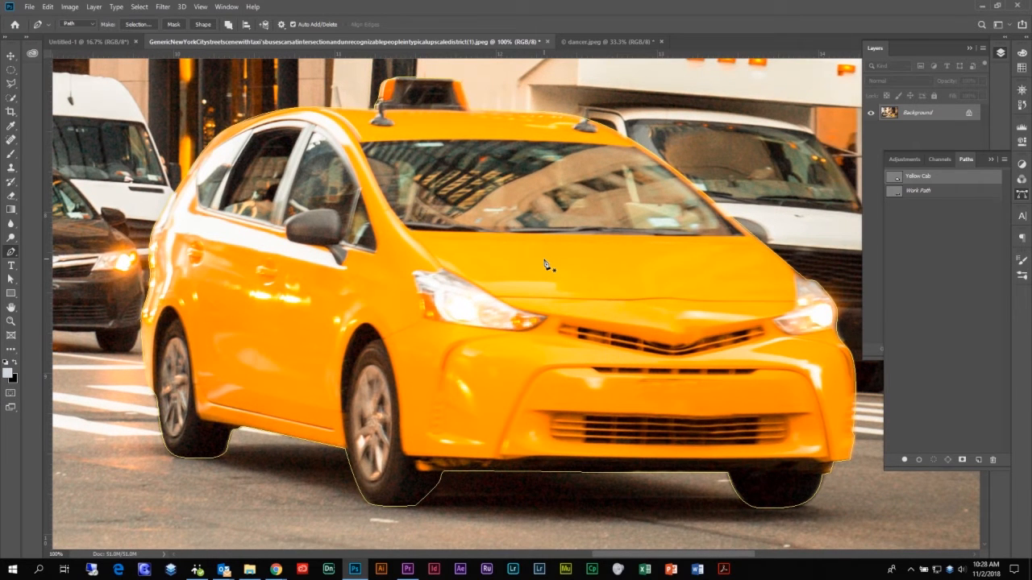
{"action": "scroll", "coordinate": [546, 261], "scroll_direction": "up", "scroll_amount": 3}
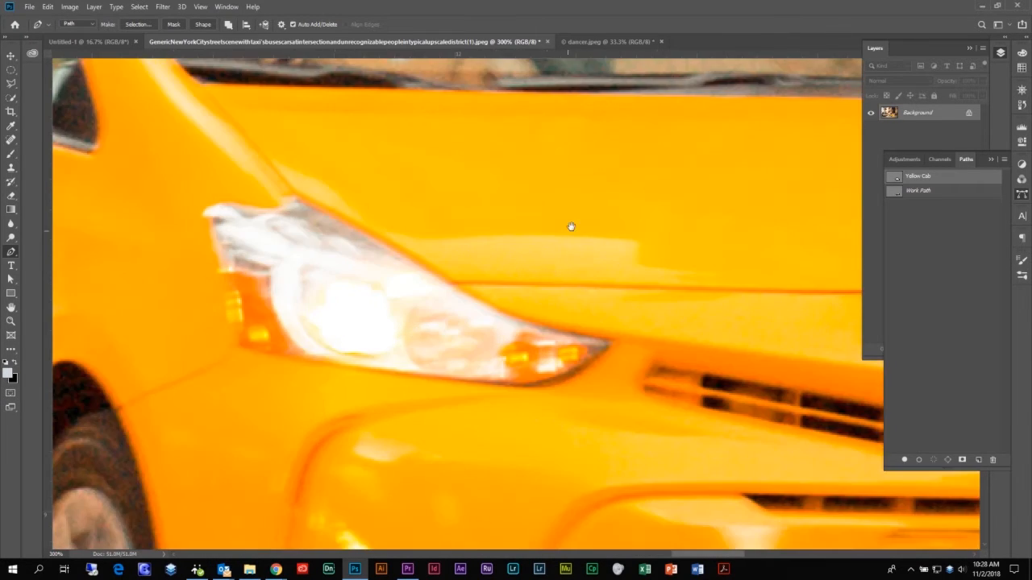
{"action": "left_click_drag", "start_coordinate": [546, 261], "coordinate": [472, 465]}
{"action": "scroll", "coordinate": [472, 465], "scroll_direction": "up", "scroll_amount": 5}
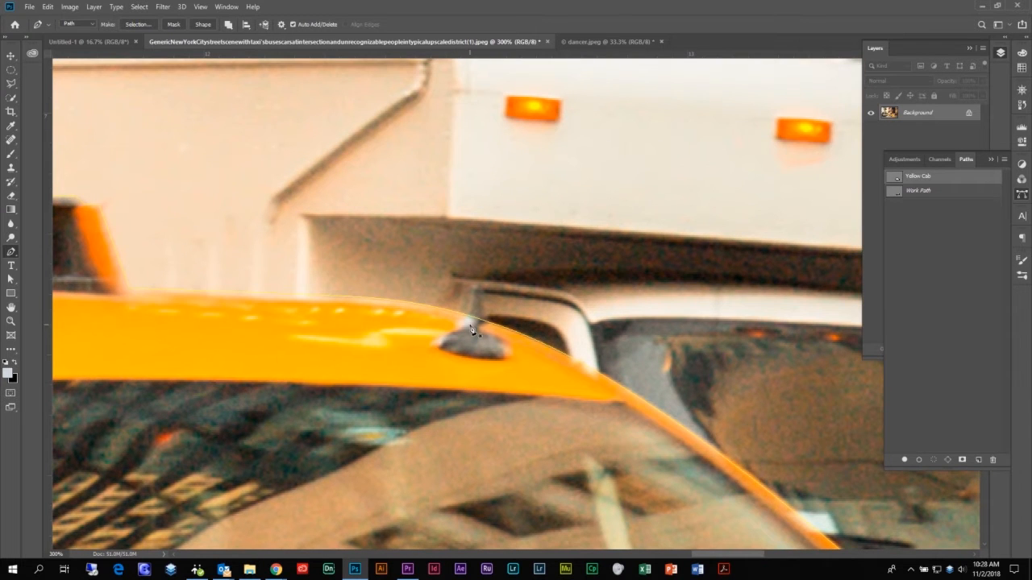
{"action": "left_click_drag", "start_coordinate": [264, 357], "coordinate": [433, 316]}
{"action": "left_click_drag", "start_coordinate": [263, 291], "coordinate": [414, 294]}
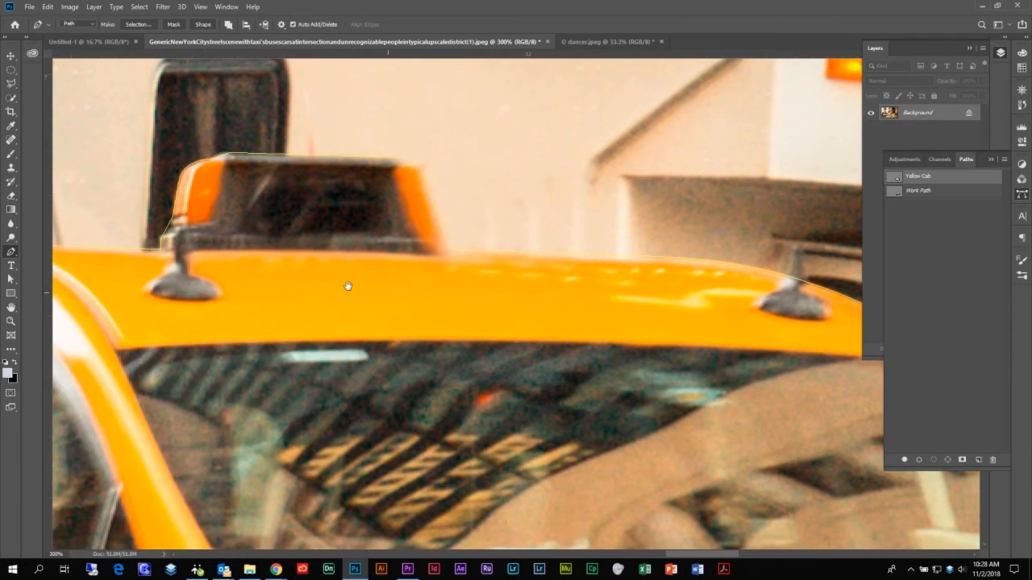
{"action": "left_click_drag", "start_coordinate": [608, 333], "coordinate": [387, 328]}
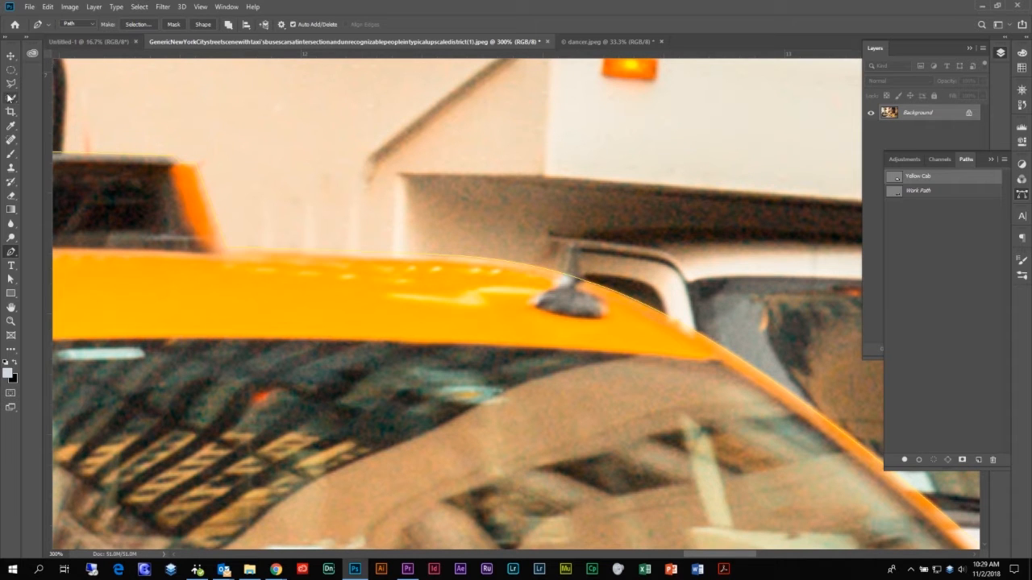
Add anchor points to the Yellow Cab path where it crosses the roof antenna beside the white van.
{"action": "left_click", "coordinate": [11, 253]}
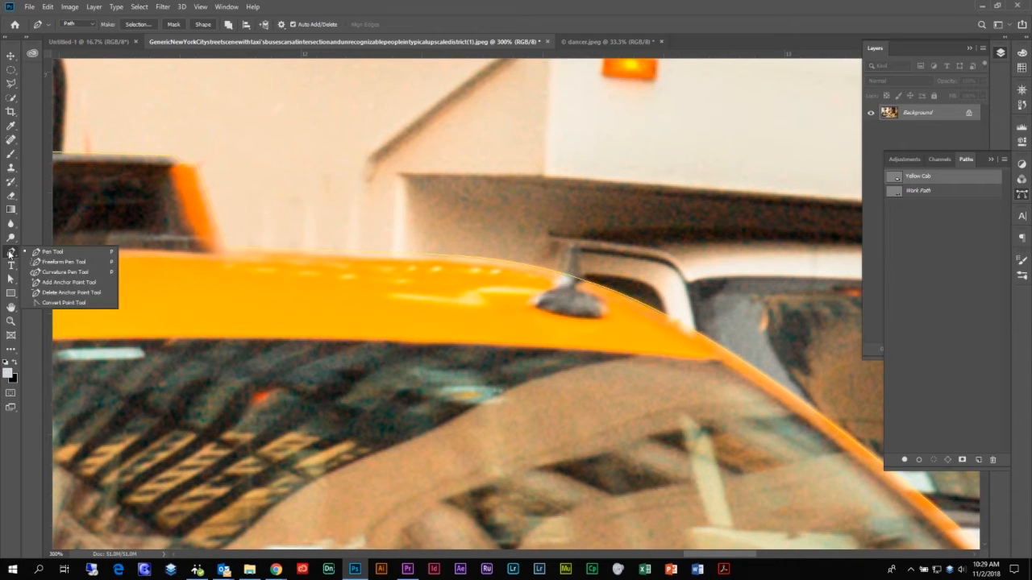
{"action": "left_click", "coordinate": [67, 282]}
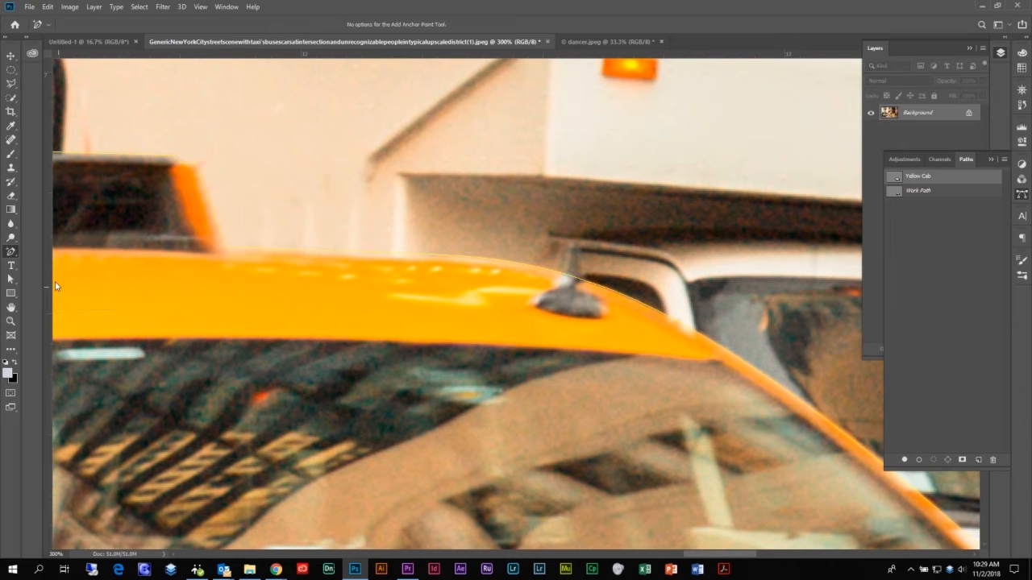
{"action": "left_click", "coordinate": [562, 278]}
{"action": "scroll", "coordinate": [590, 281], "scroll_direction": "up", "scroll_amount": 5, "text": "alt"}
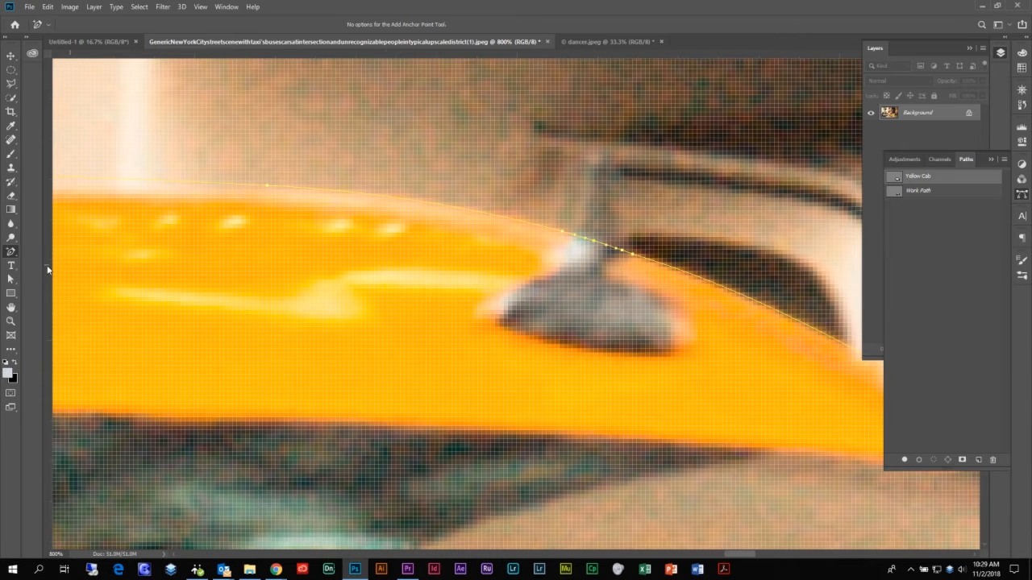
Move the middle anchor point up to the antenna's tip with the Direct Selection tool so the path encloses the antenna.
{"action": "left_click", "coordinate": [11, 279]}
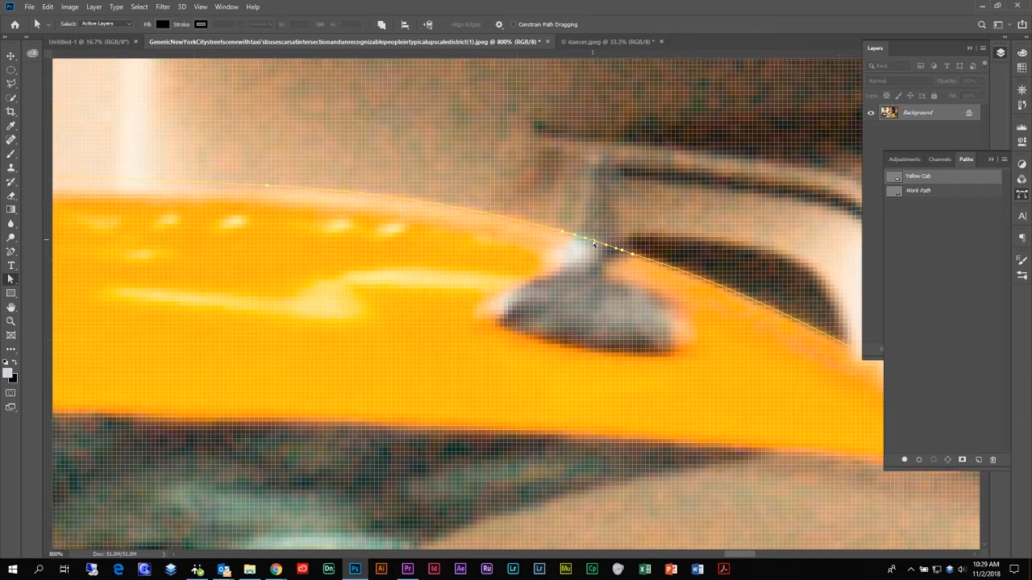
{"action": "left_click_drag", "start_coordinate": [595, 245], "coordinate": [603, 163]}
{"action": "key", "text": "ctrl+1"}
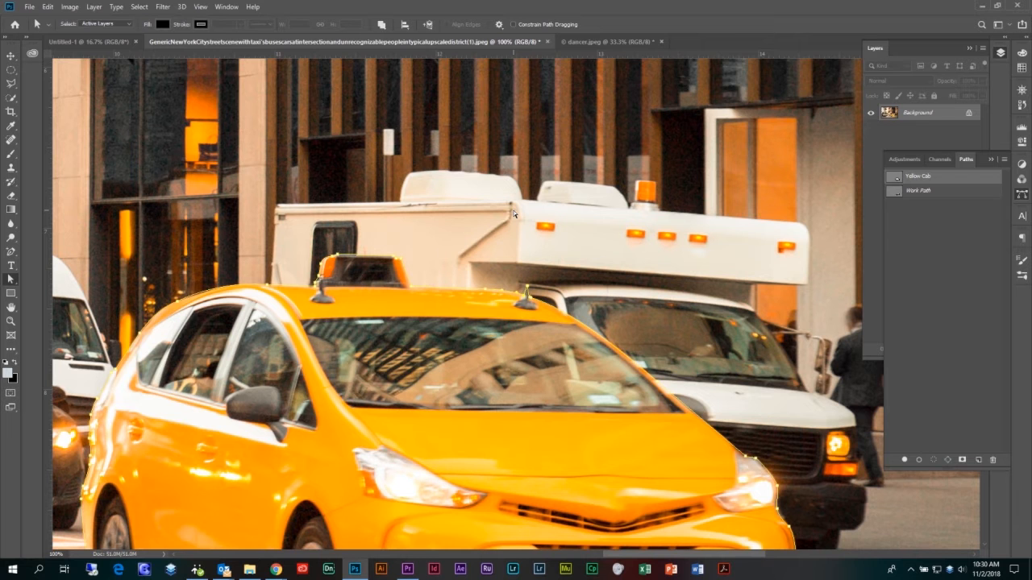
Make a new anti-aliased selection from the Yellow Cab path with a feather radius of 0 pixels.
{"action": "scroll", "coordinate": [485, 210], "scroll_direction": "down", "scroll_amount": 2}
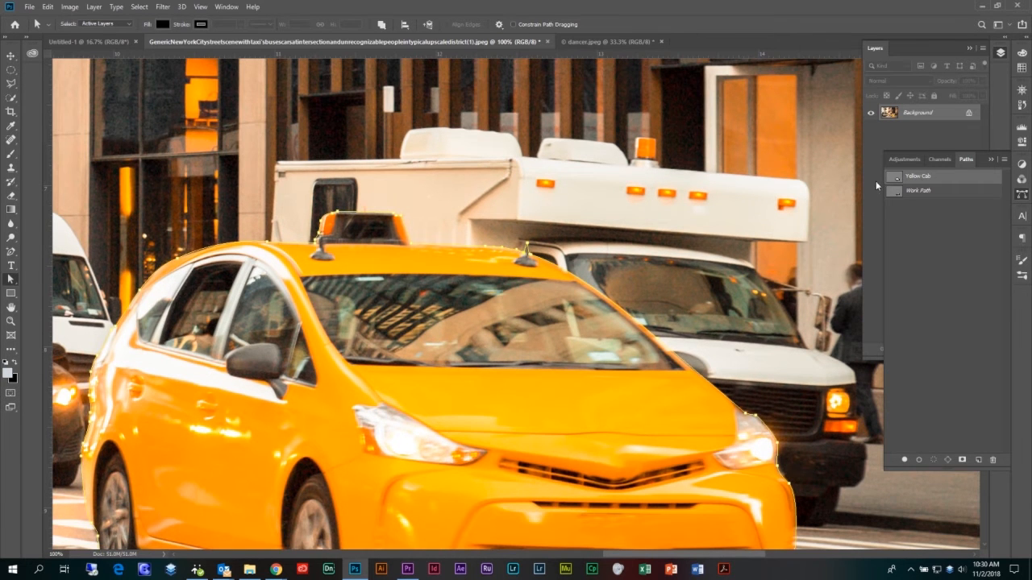
{"action": "right_click", "coordinate": [978, 180]}
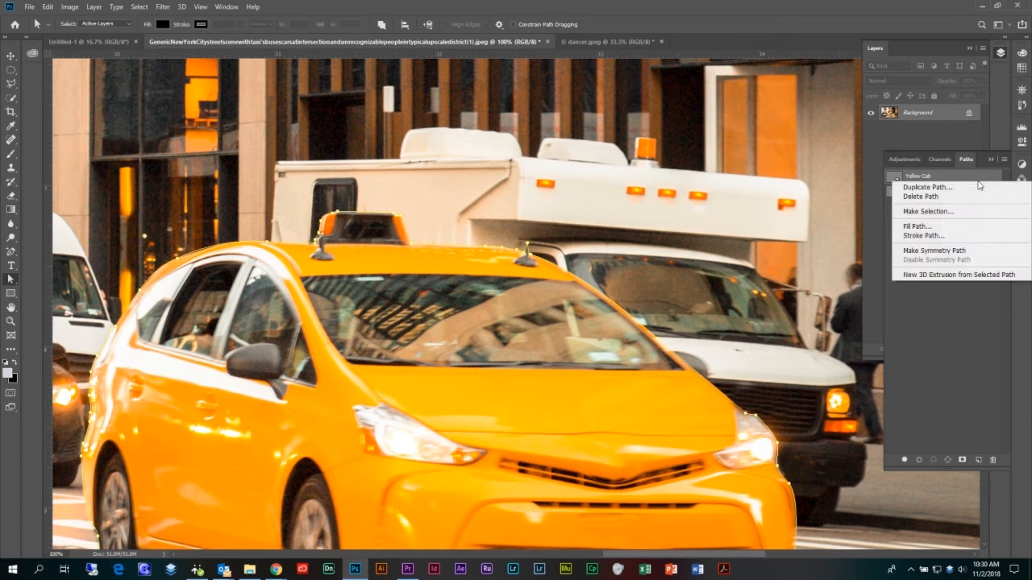
{"action": "left_click", "coordinate": [929, 212]}
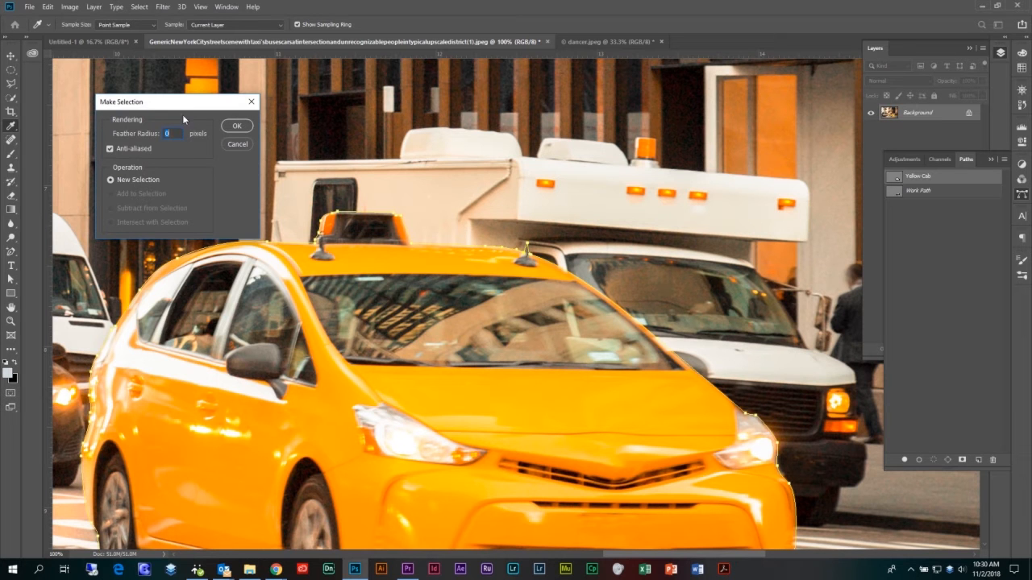
{"action": "left_click_drag", "start_coordinate": [184, 112], "coordinate": [349, 121]}
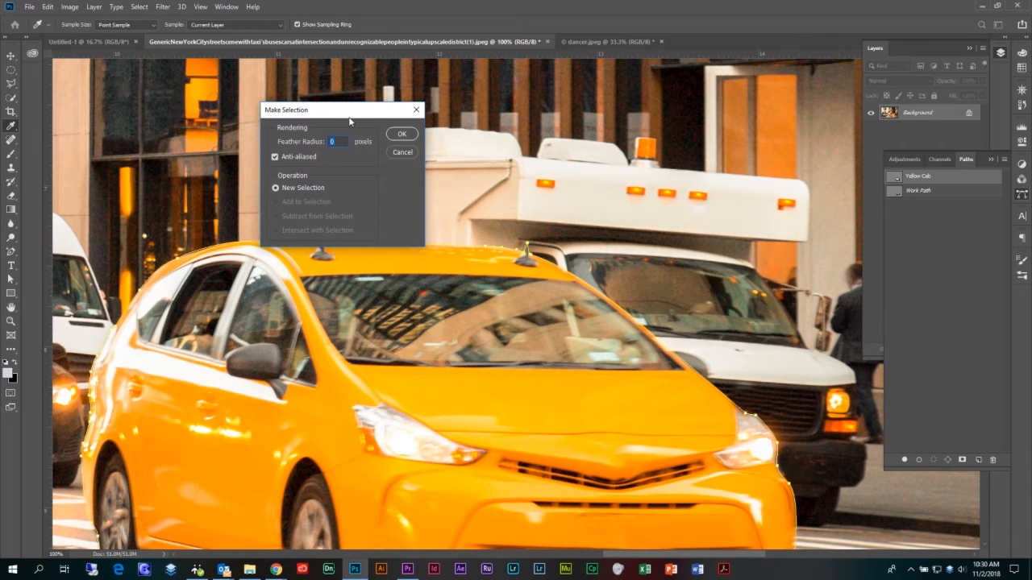
{"action": "left_click", "coordinate": [402, 134]}
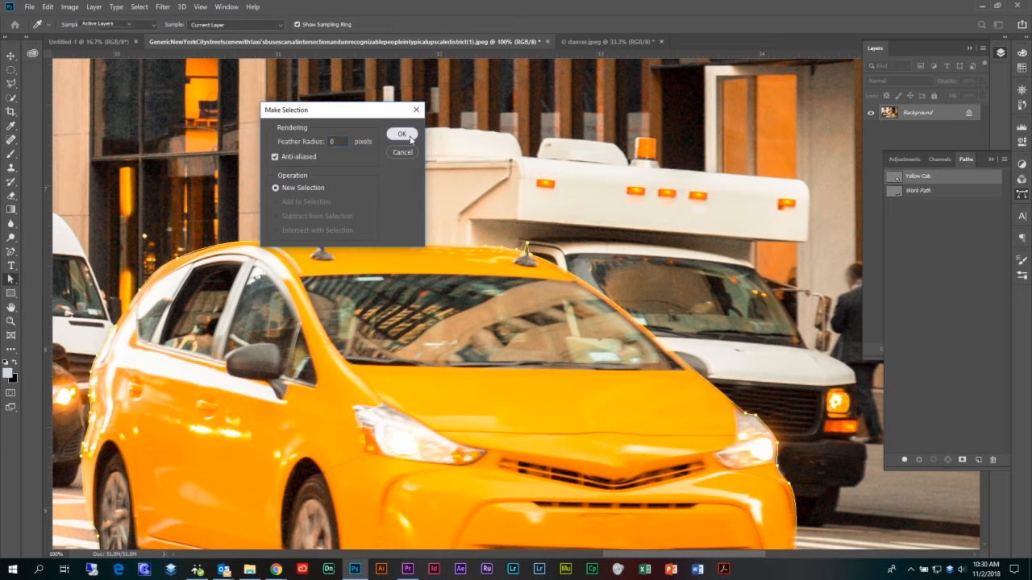
{"action": "key", "text": "a"}
{"action": "scroll", "coordinate": [621, 322], "scroll_direction": "down", "scroll_amount": 2}
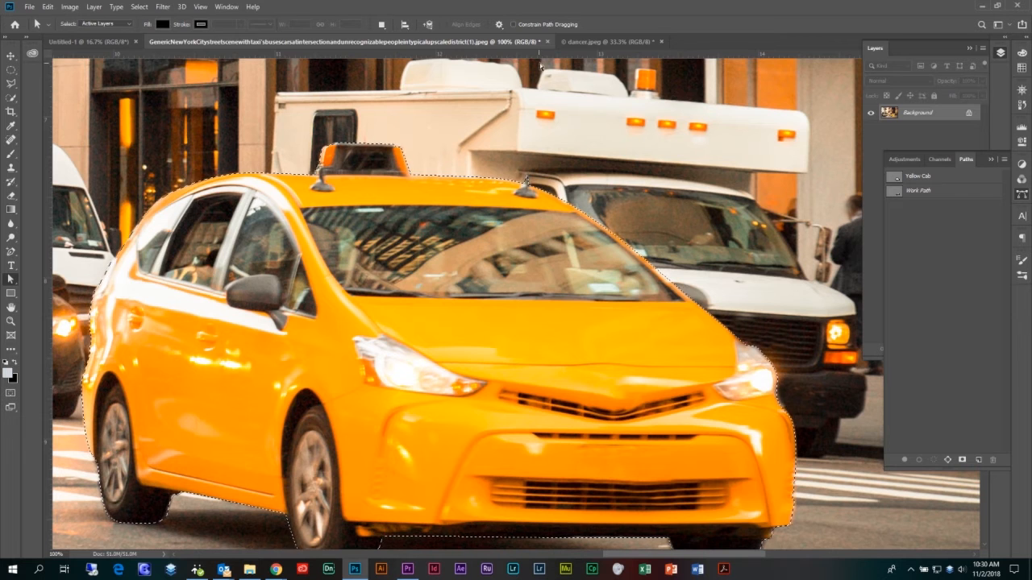
In the dancer.jpeg document, convert the selection around the dancer into a work path with a tolerance of 0.5 pixels.
{"action": "left_click", "coordinate": [603, 42]}
{"action": "scroll", "coordinate": [603, 264], "scroll_direction": "down", "scroll_amount": 8}
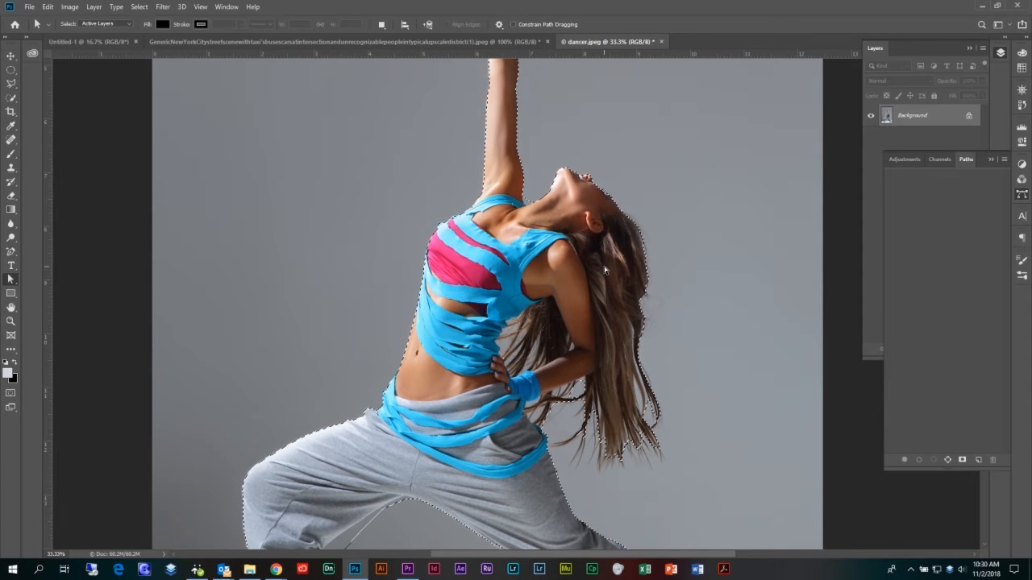
{"action": "left_click", "coordinate": [12, 99]}
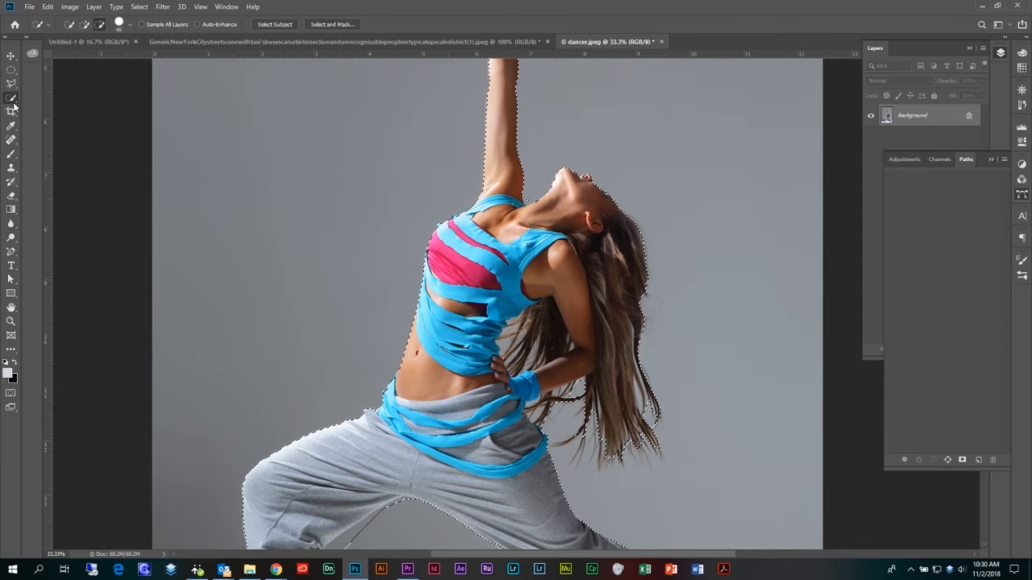
{"action": "right_click", "coordinate": [490, 216]}
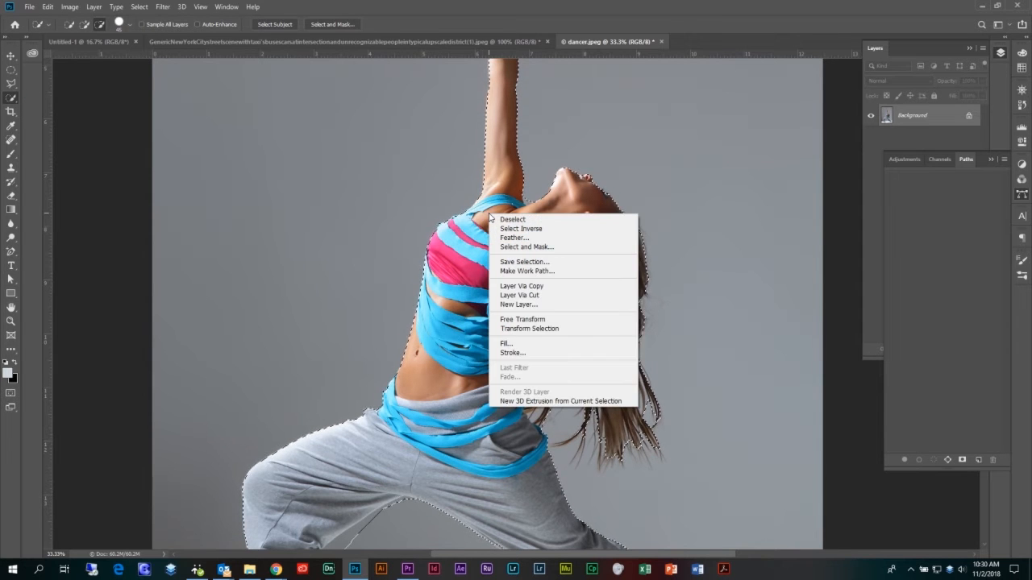
{"action": "left_click", "coordinate": [527, 271]}
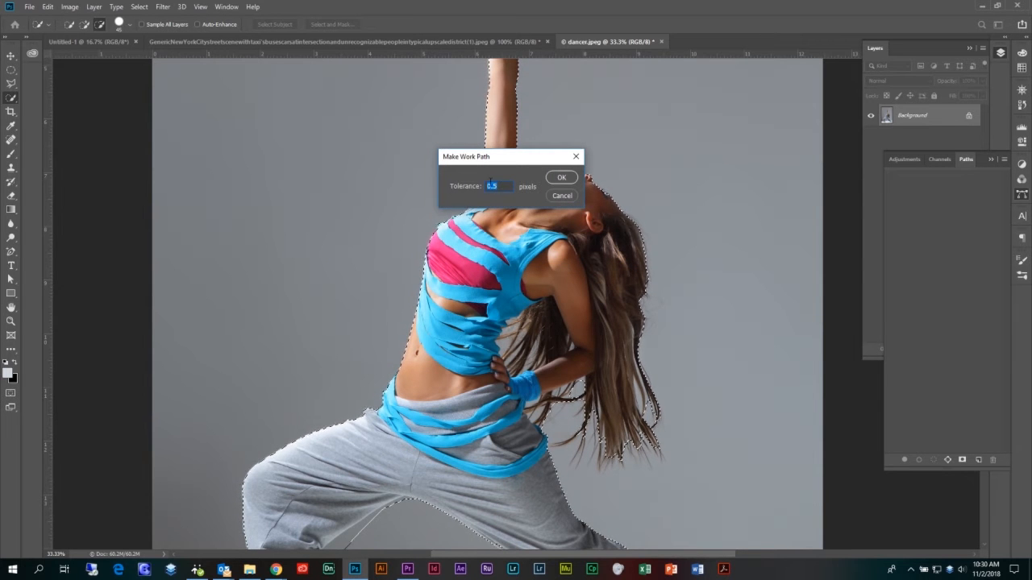
{"action": "left_click", "coordinate": [559, 178]}
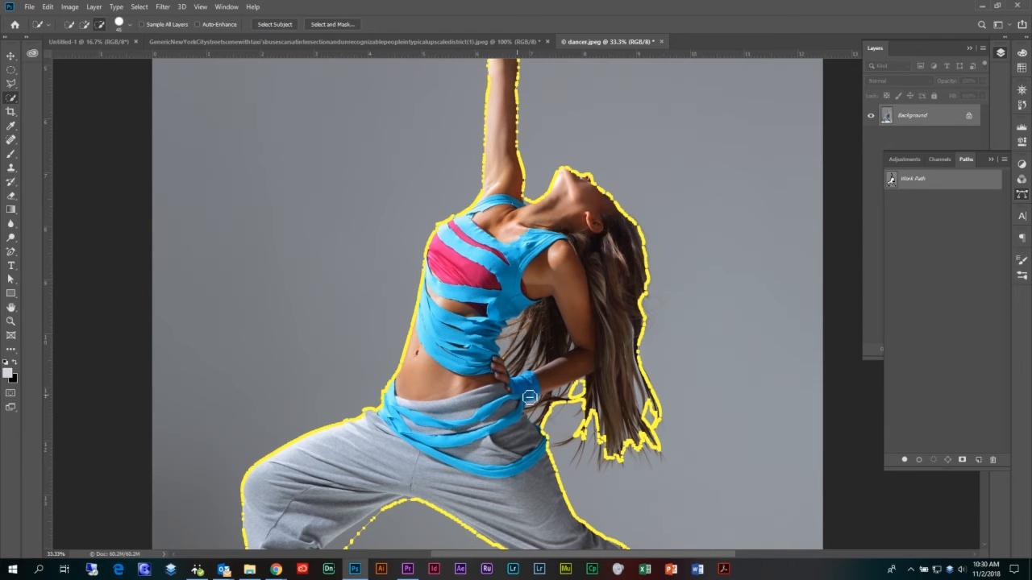
Save the dancer's work path under the name Path 1.
{"action": "scroll", "coordinate": [572, 402], "scroll_direction": "down", "scroll_amount": 2}
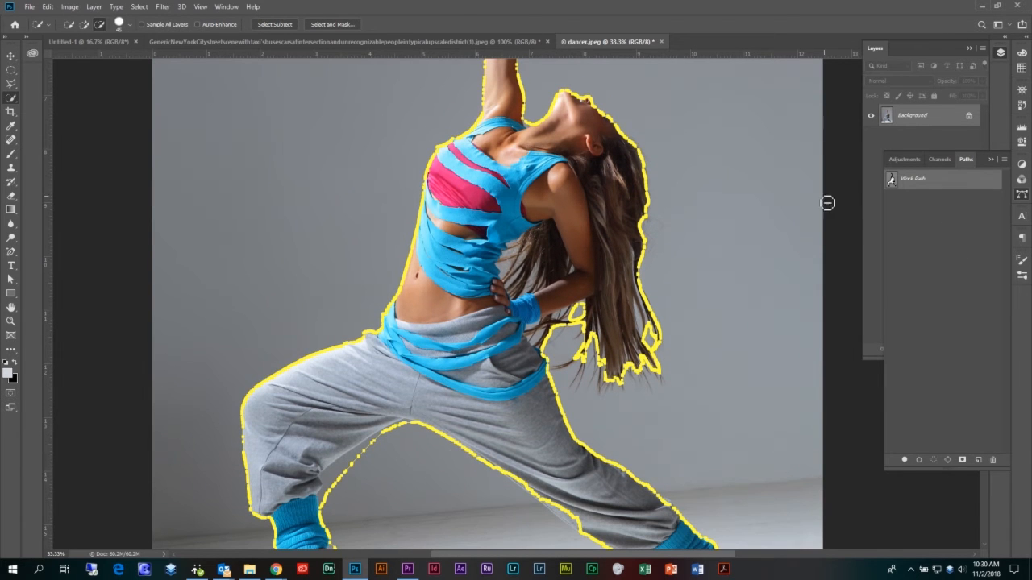
{"action": "double_click", "coordinate": [970, 184]}
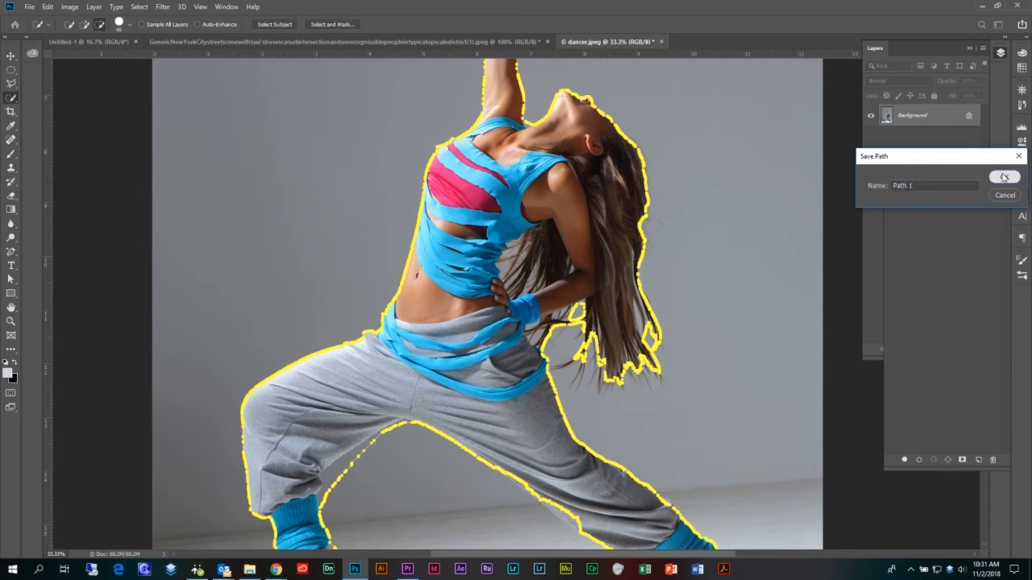
{"action": "left_click", "coordinate": [1004, 177]}
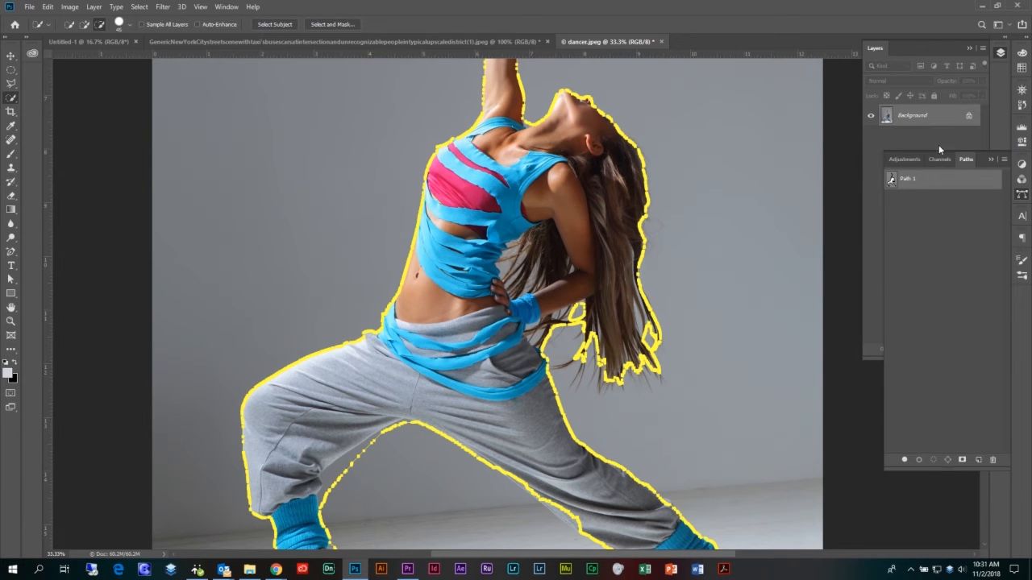
Load the saved dancer path as a selection and use it to add a layer mask that hides the background.
{"action": "key", "text": "ctrl+Return"}
{"action": "left_click", "coordinate": [993, 160]}
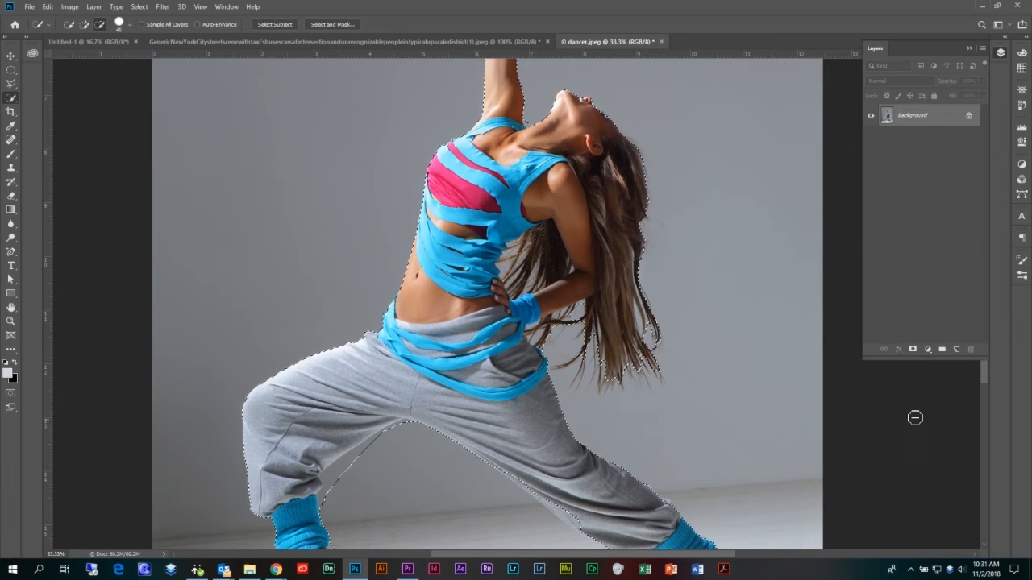
{"action": "left_click", "coordinate": [913, 350]}
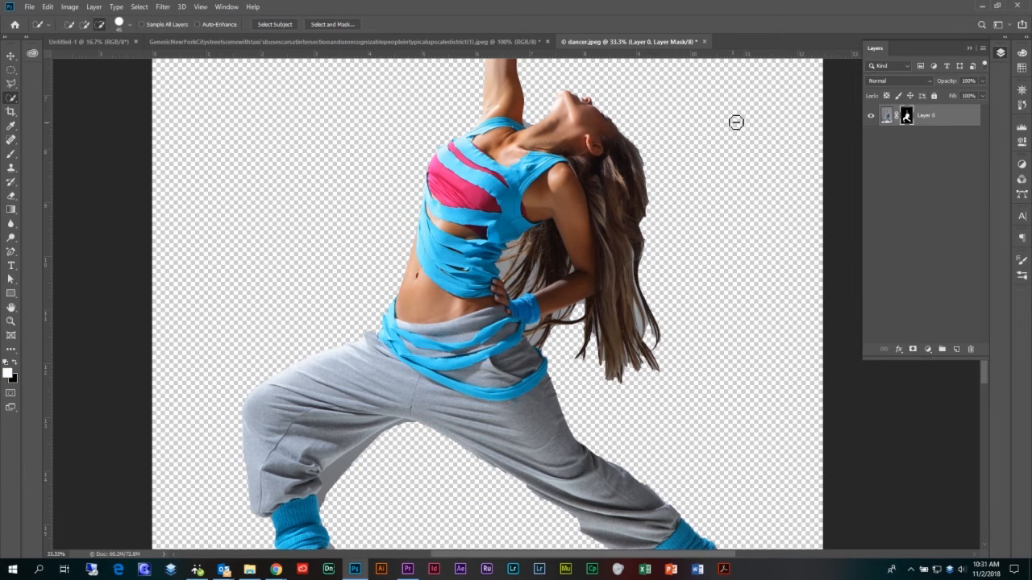
Add the dancer's layer mask to the selection and bring up the commands available for that selection.
{"action": "right_click", "coordinate": [905, 116]}
{"action": "left_click", "coordinate": [927, 160]}
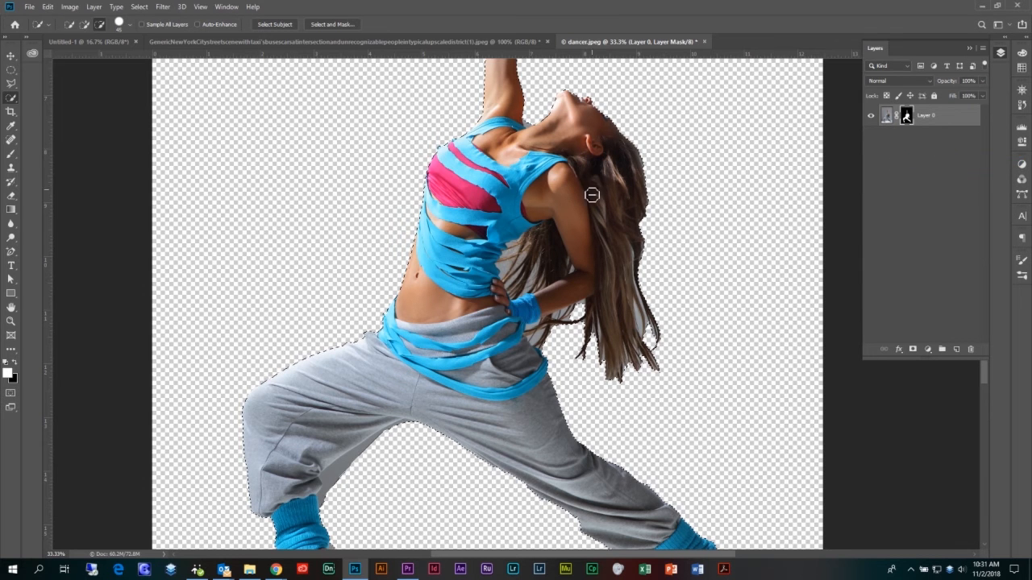
{"action": "right_click", "coordinate": [505, 188]}
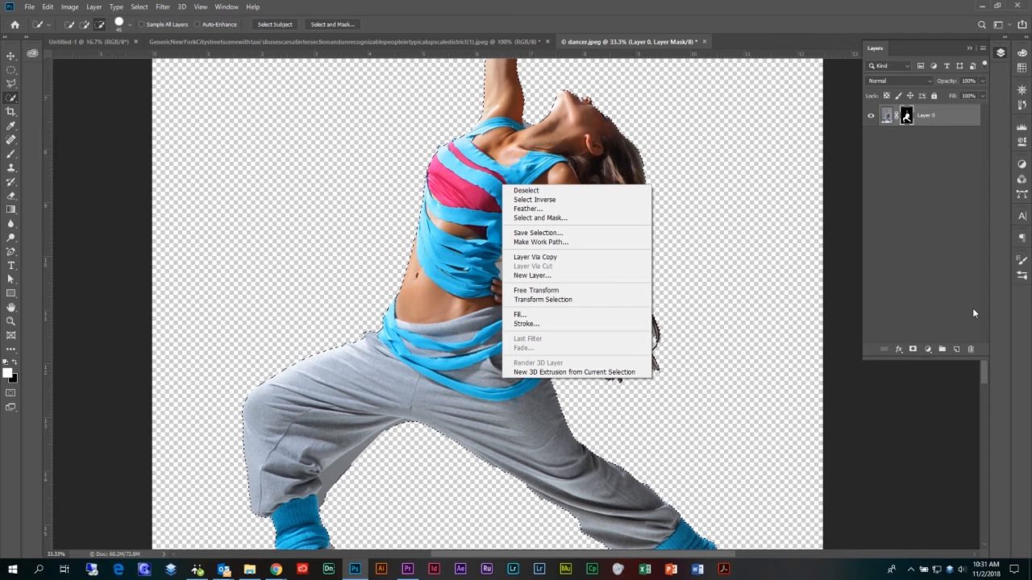
Dismiss the selection commands and return to the street scene document with the yellow cab.
{"action": "left_click", "coordinate": [343, 43]}
{"action": "left_click", "coordinate": [341, 41]}
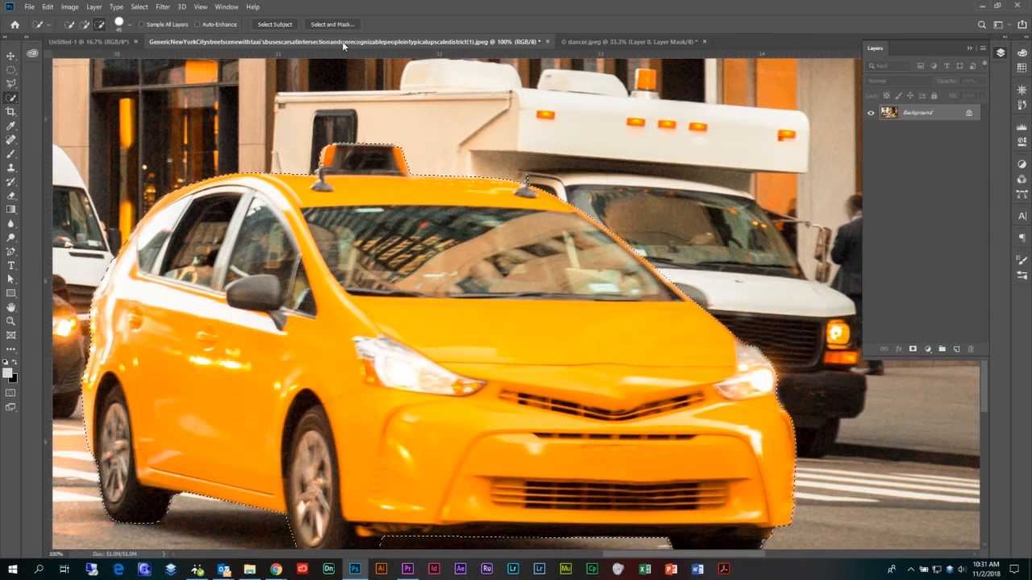